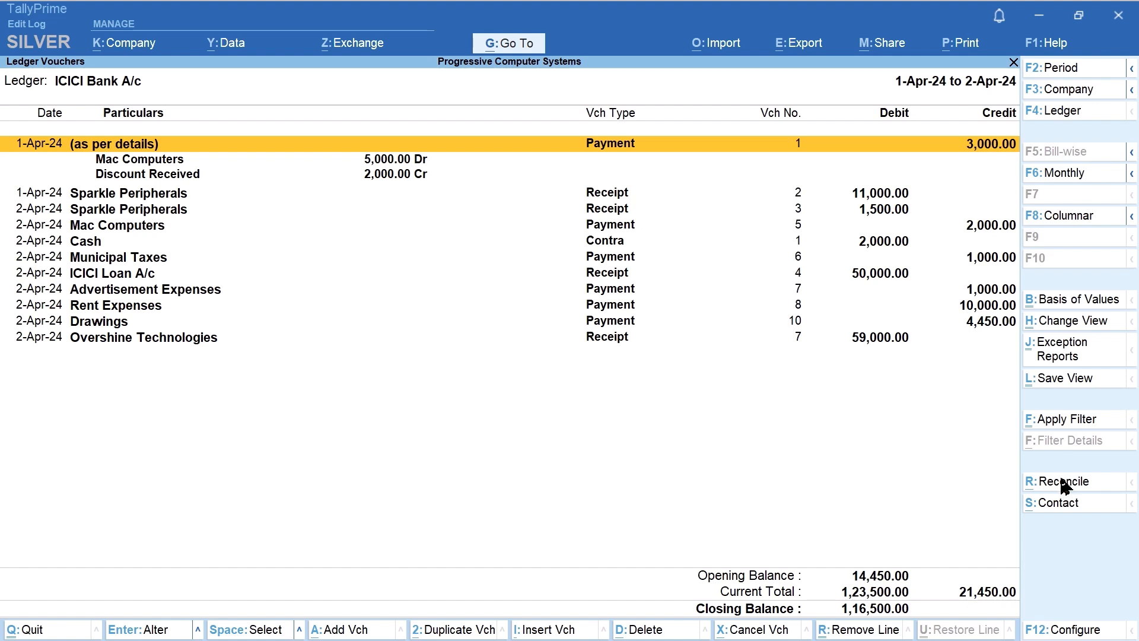
Open the bank reconciliation summary for ICICI Bank A/c and review its unreconciled withdrawals and deposits
left_click(1064, 483)
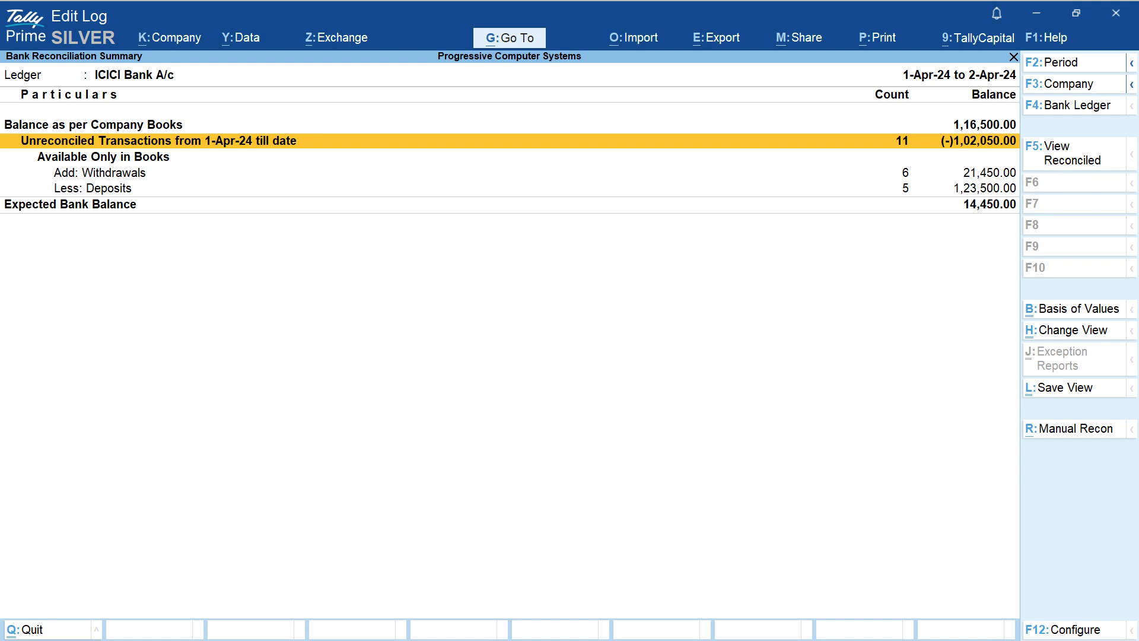
key("Down")
key("Down")
key("Down")
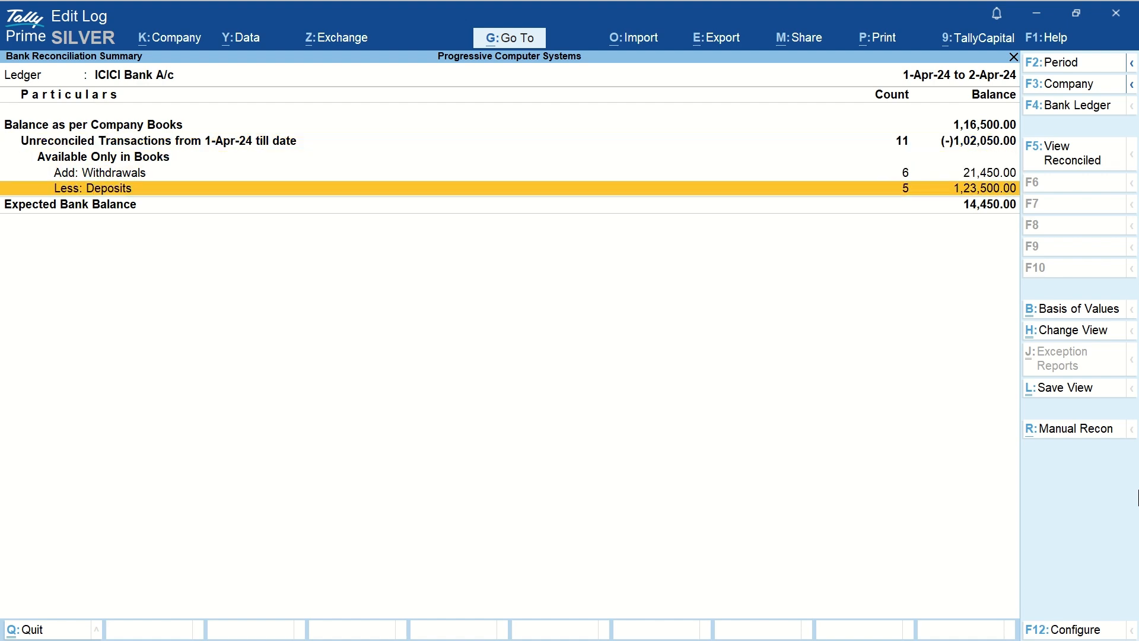
key("Up")
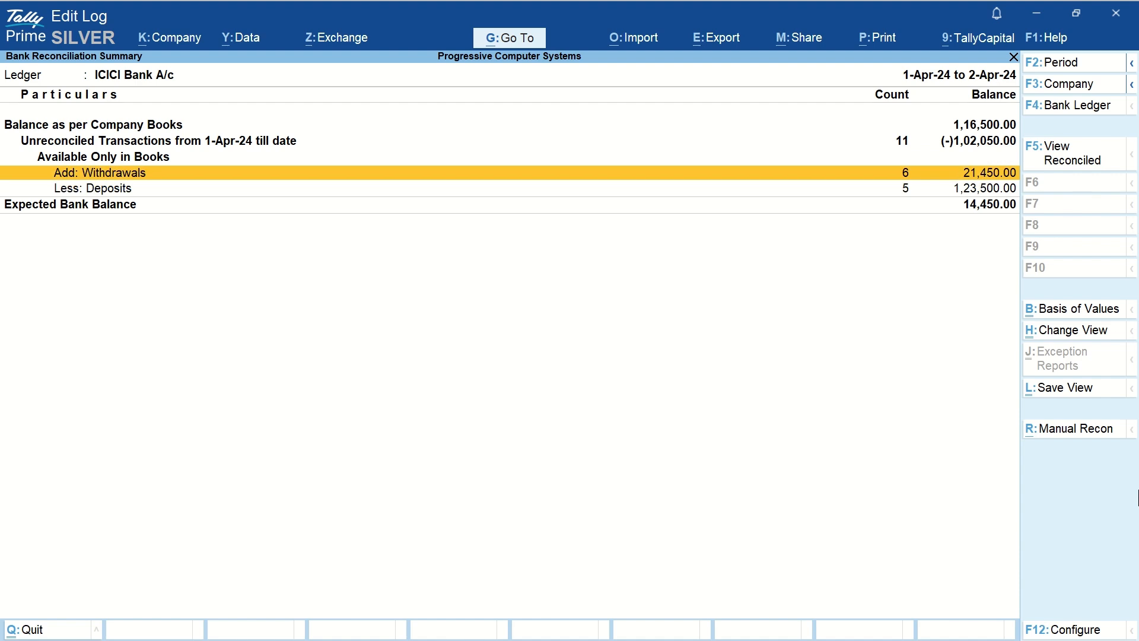
key("Up")
key("Up")
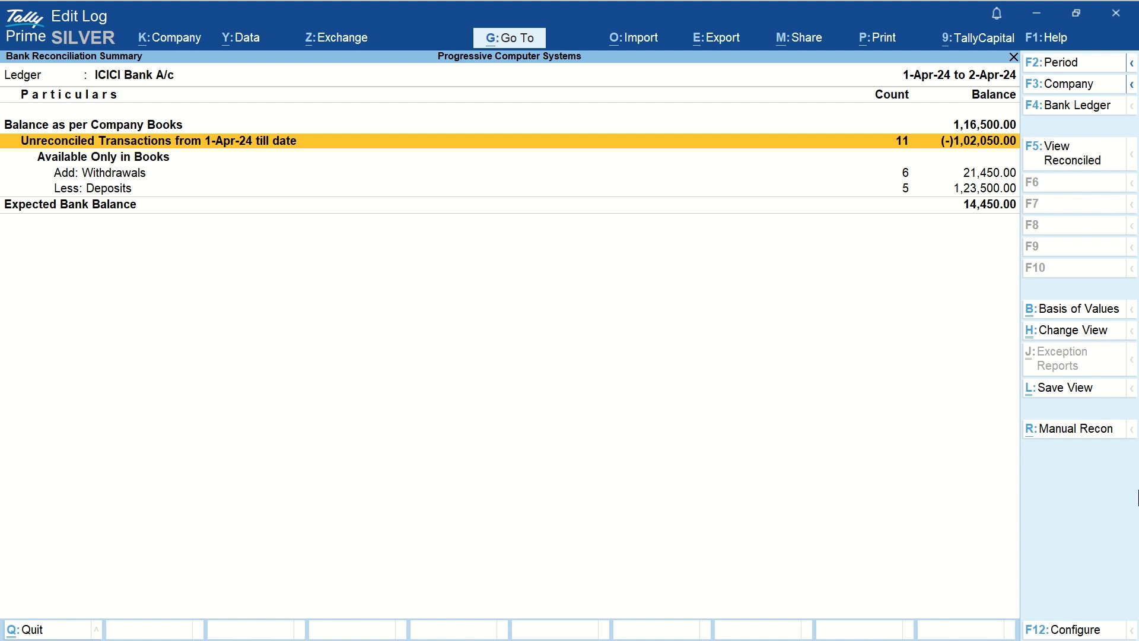
Open the list of unreconciled transactions and switch to manual reconciliation
key("ctrl")
key("Return")
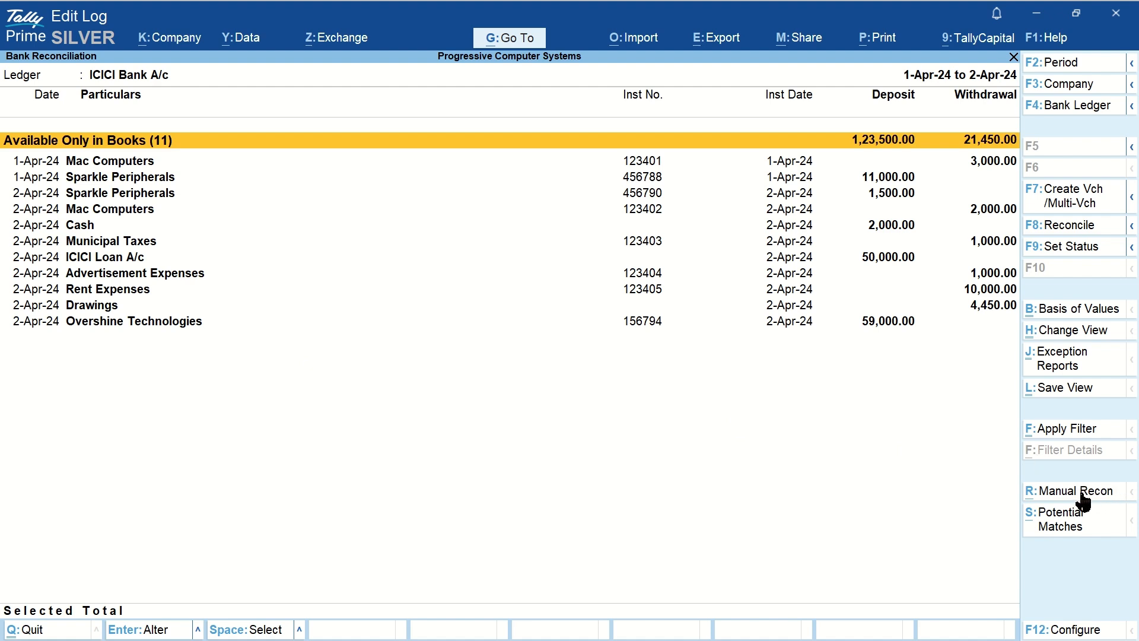
left_click(1053, 503)
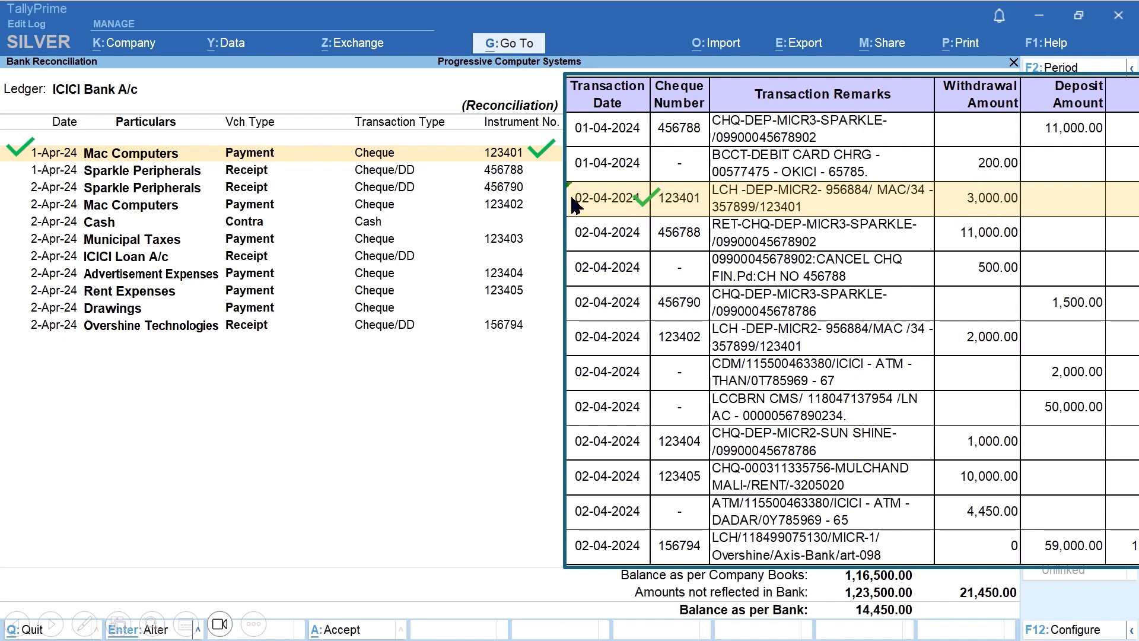
Compare the cheque numbers of the book entries with the bank statement, from Mac Computers through Overshine Technologies
left_click(532, 178)
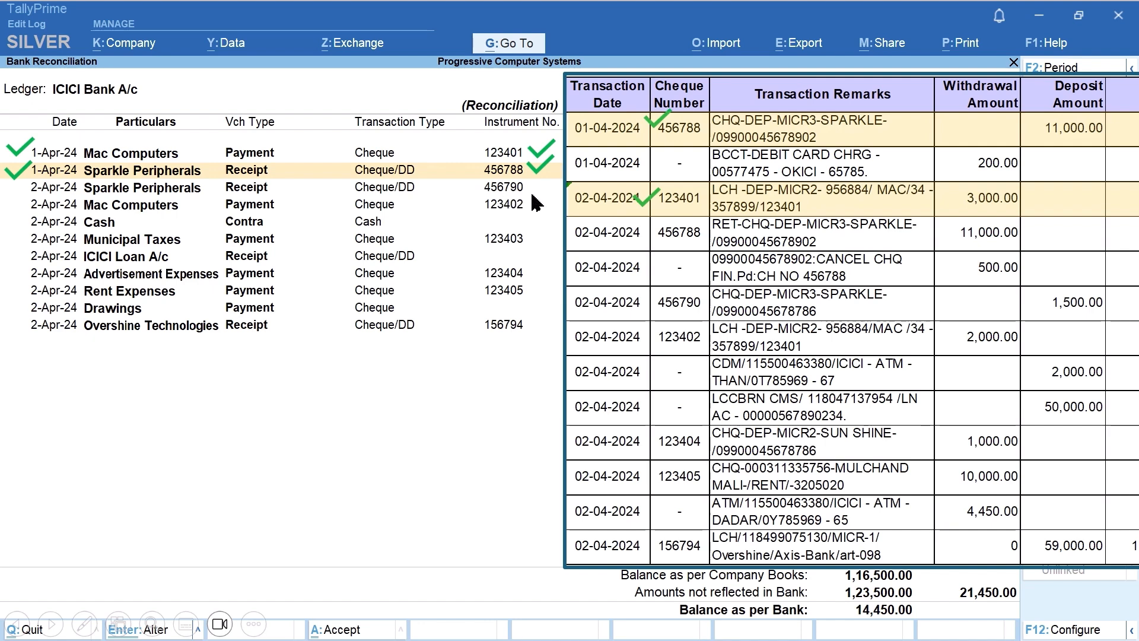
key("Down")
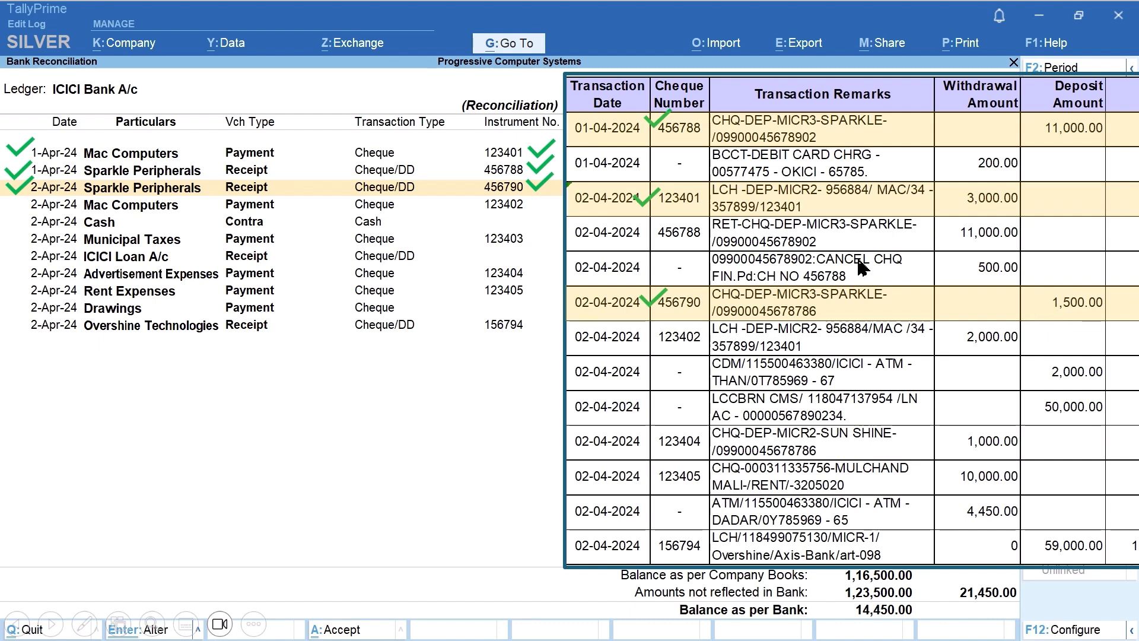
left_click(514, 211)
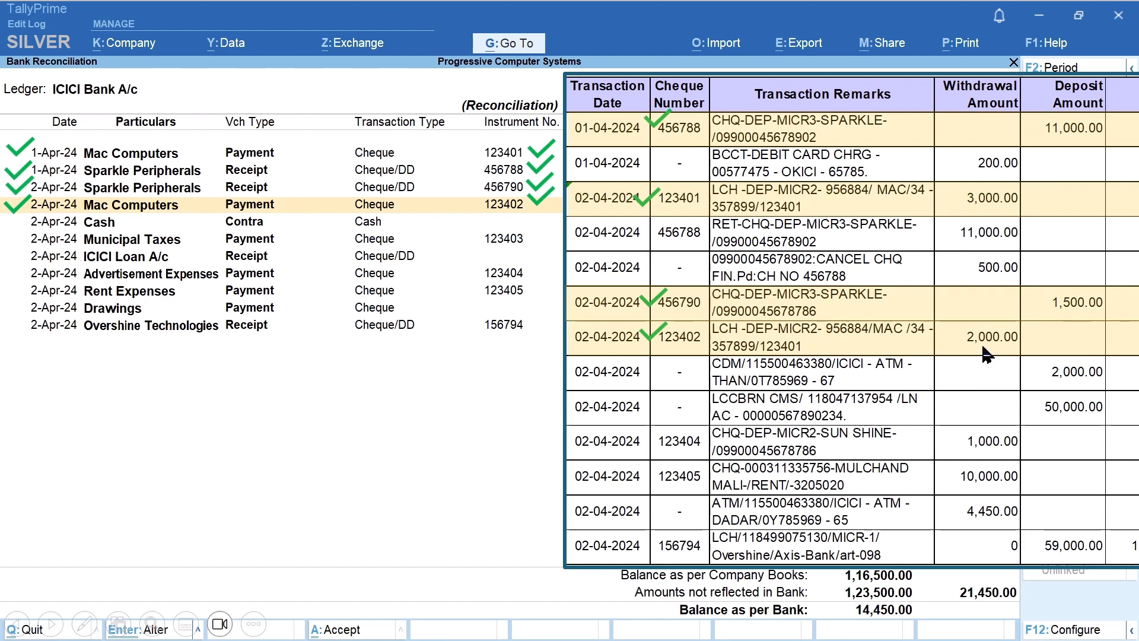
left_click(505, 242)
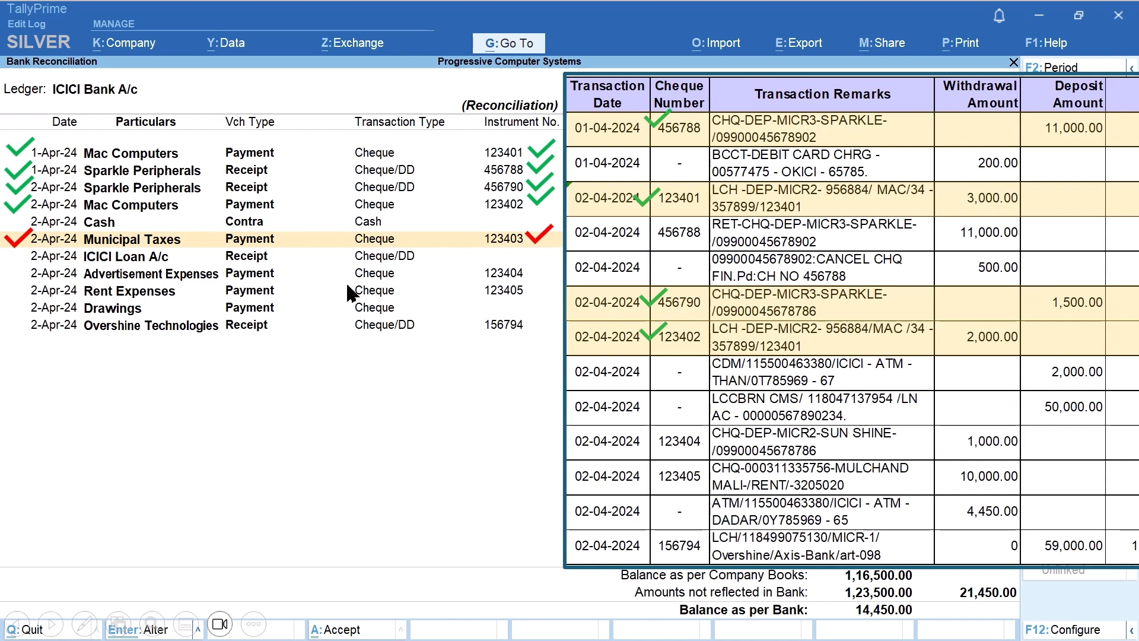
left_click(494, 272)
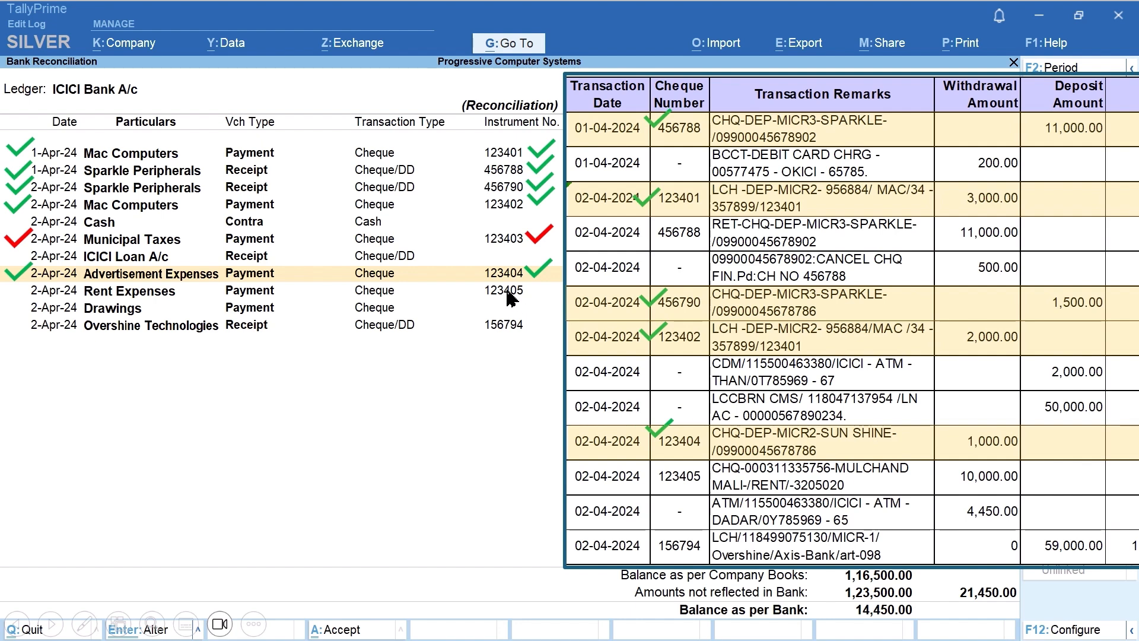
left_click(253, 295)
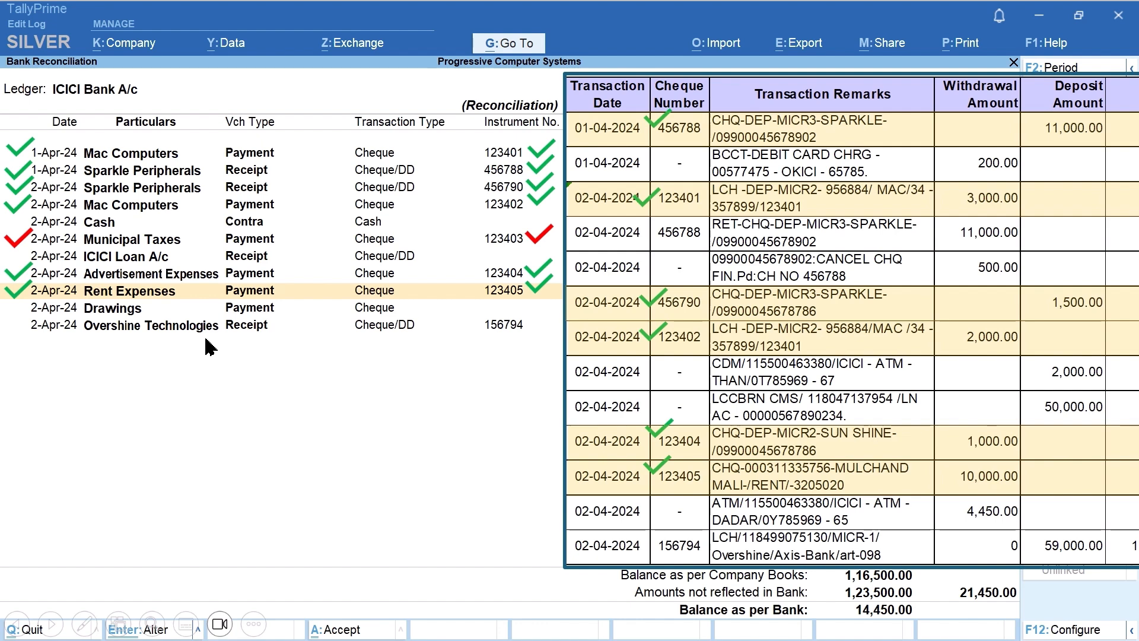
left_click(509, 337)
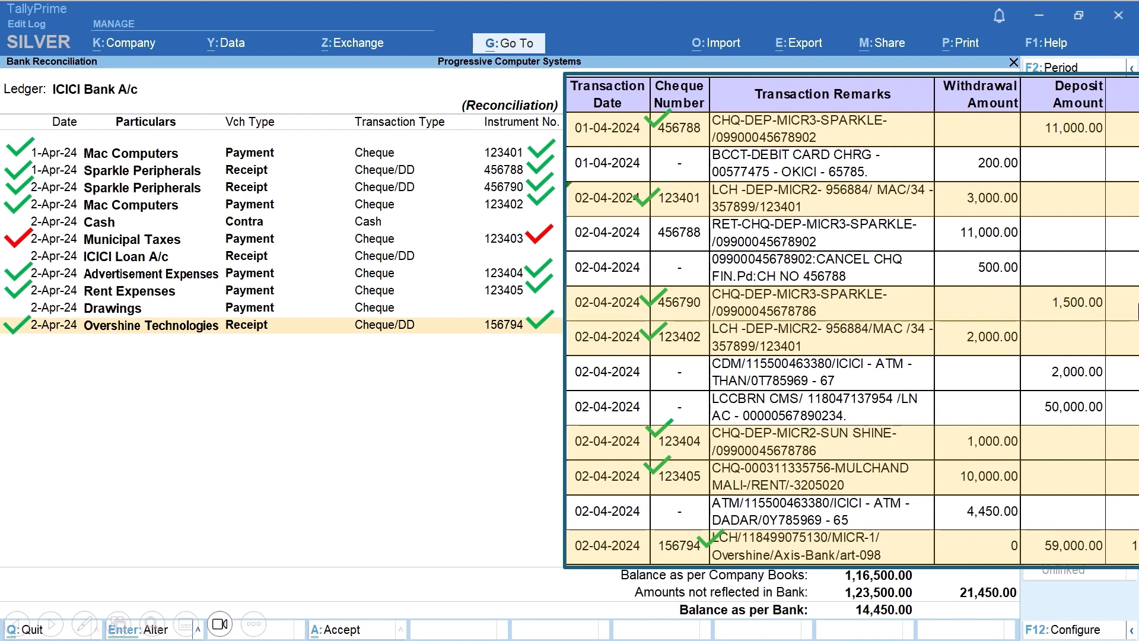
Compare the Cash, ICICI Loan A/c and Drawings entries, which have no cheque number, with the bank statement by amount
key("Right")
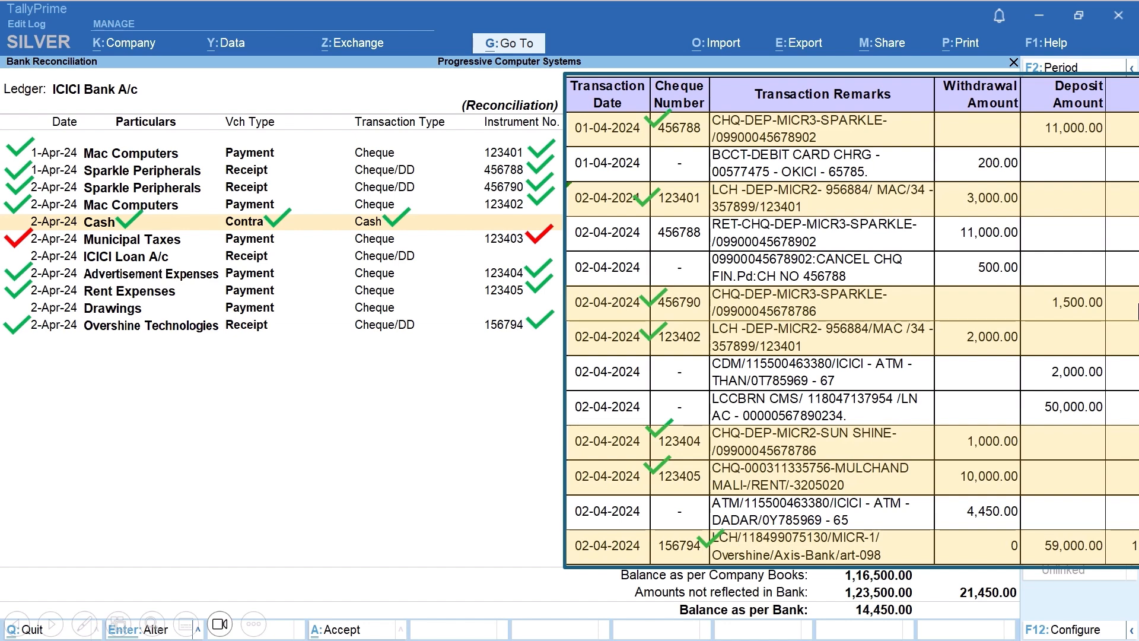
key("Right")
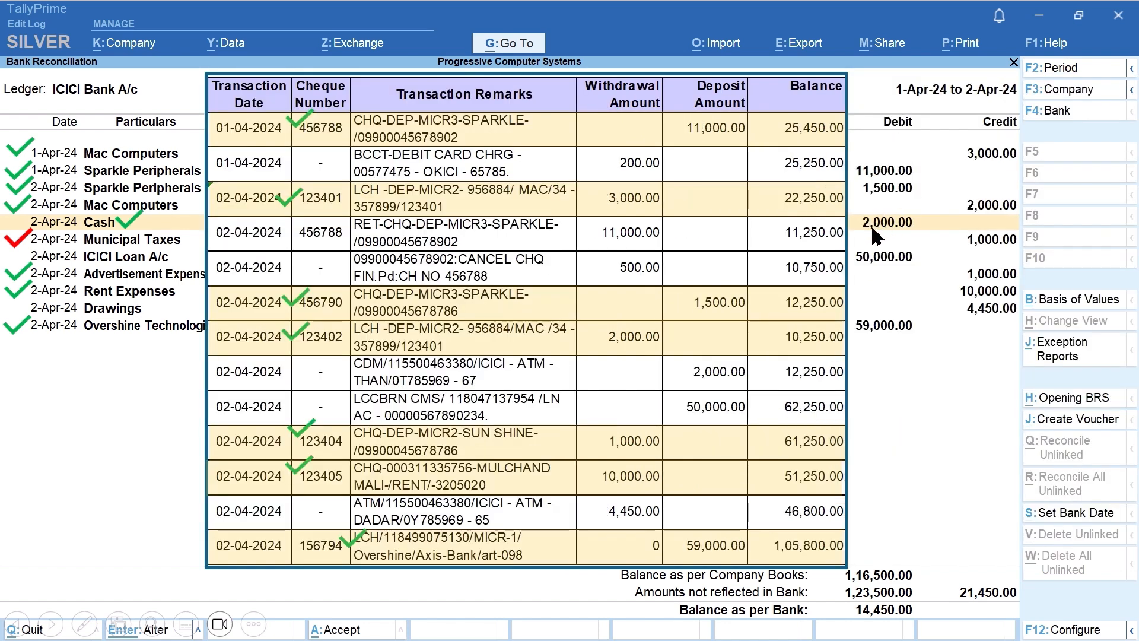
left_click(873, 227)
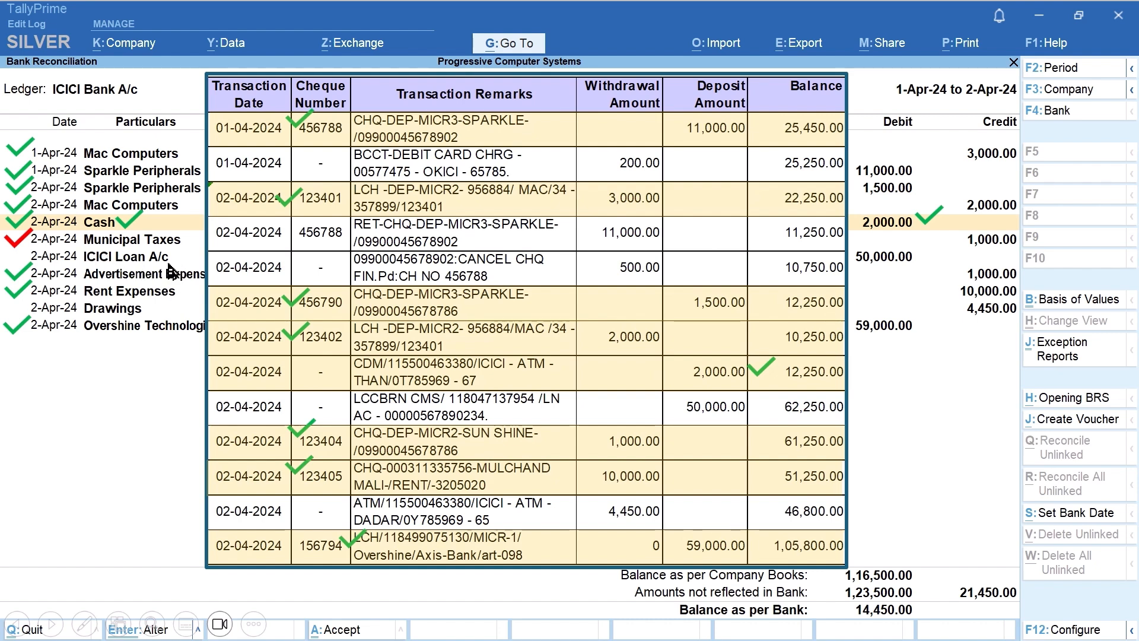
key("Down")
key("Down")
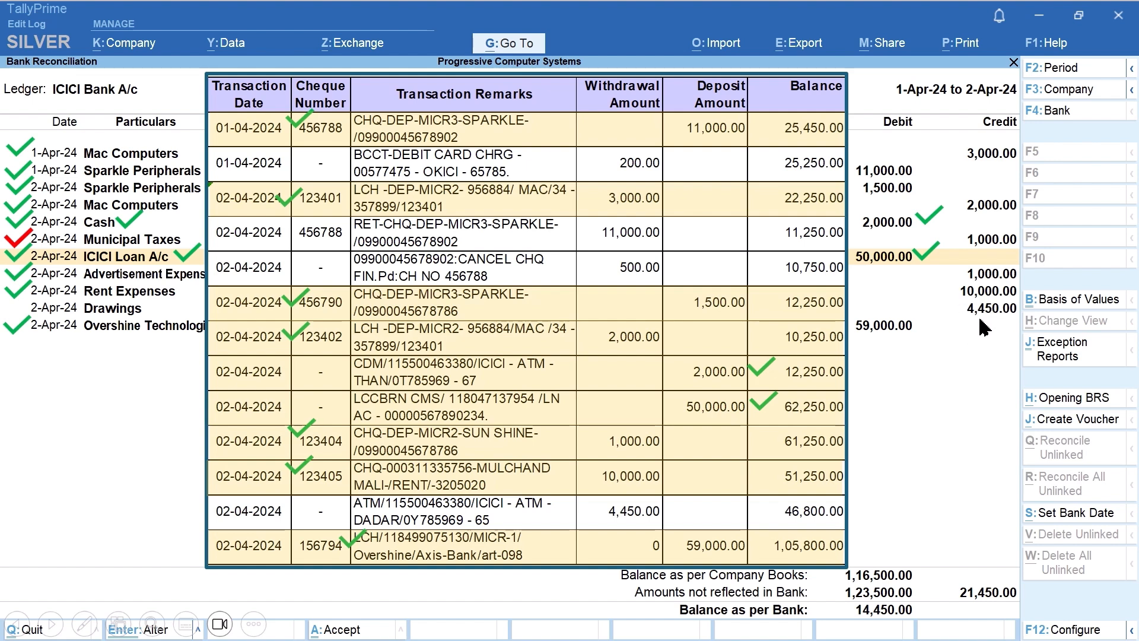
left_click(652, 513)
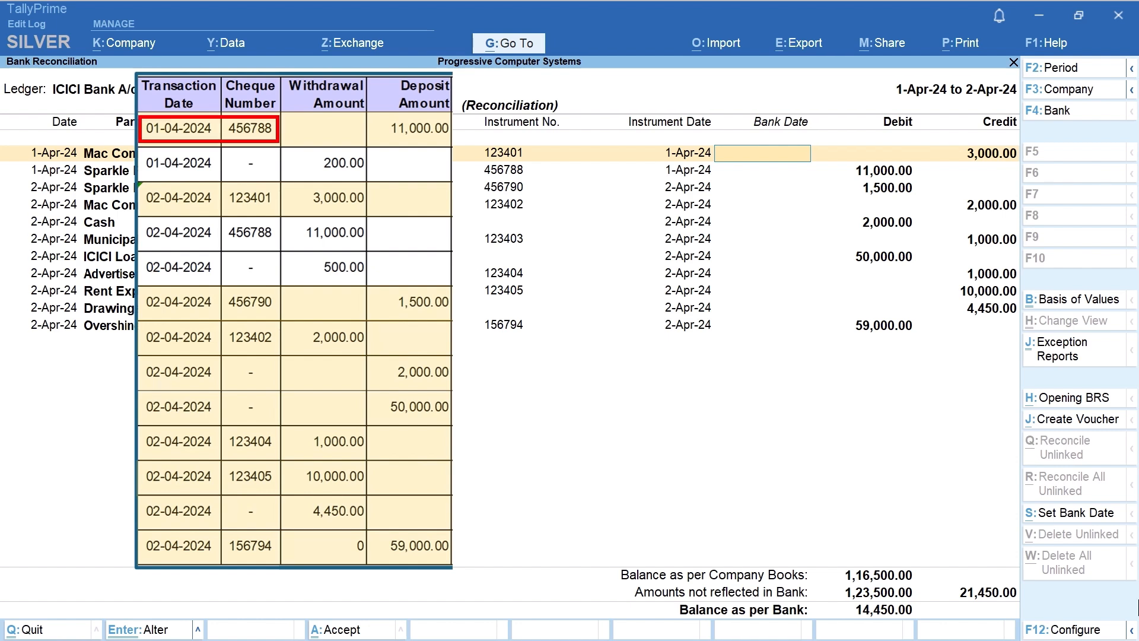
Set the bank date to 1-Apr-24 for the 11,000.00 Sparkle Peripherals receipt and 2-Apr-24 for the 3,000.00 Mac Computers payment
key("Down")
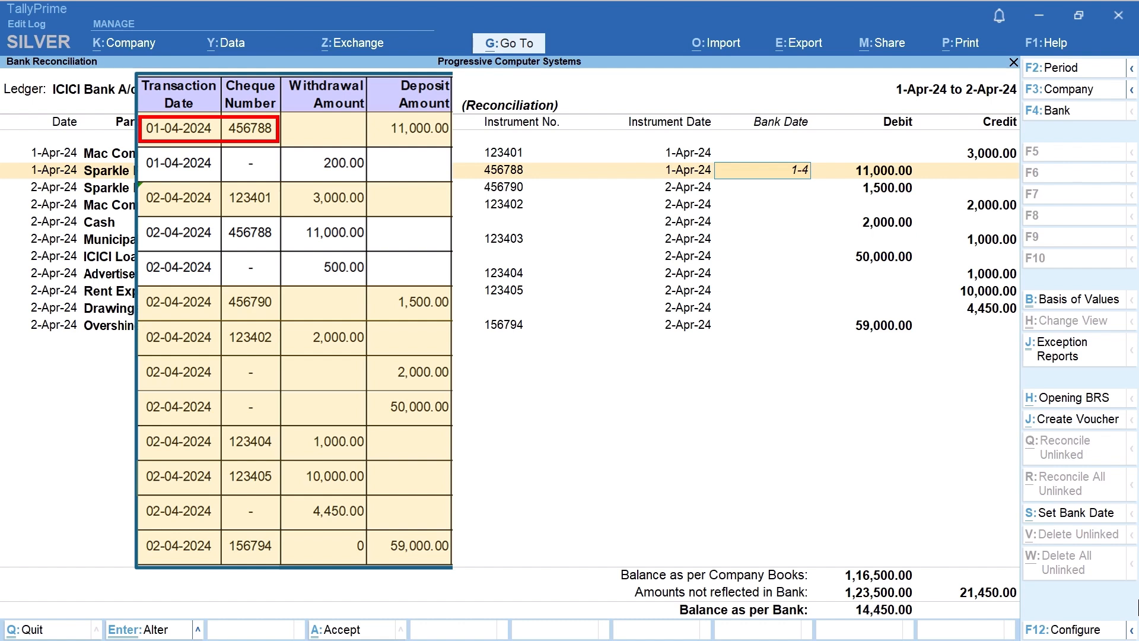
key("Return")
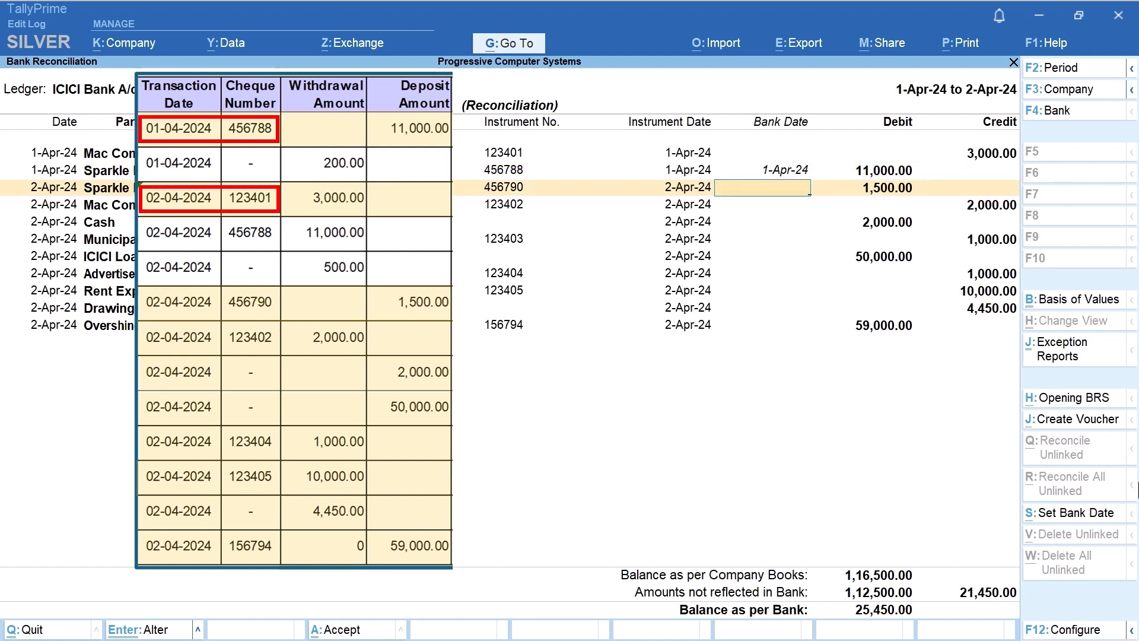
key("Up")
key("Up")
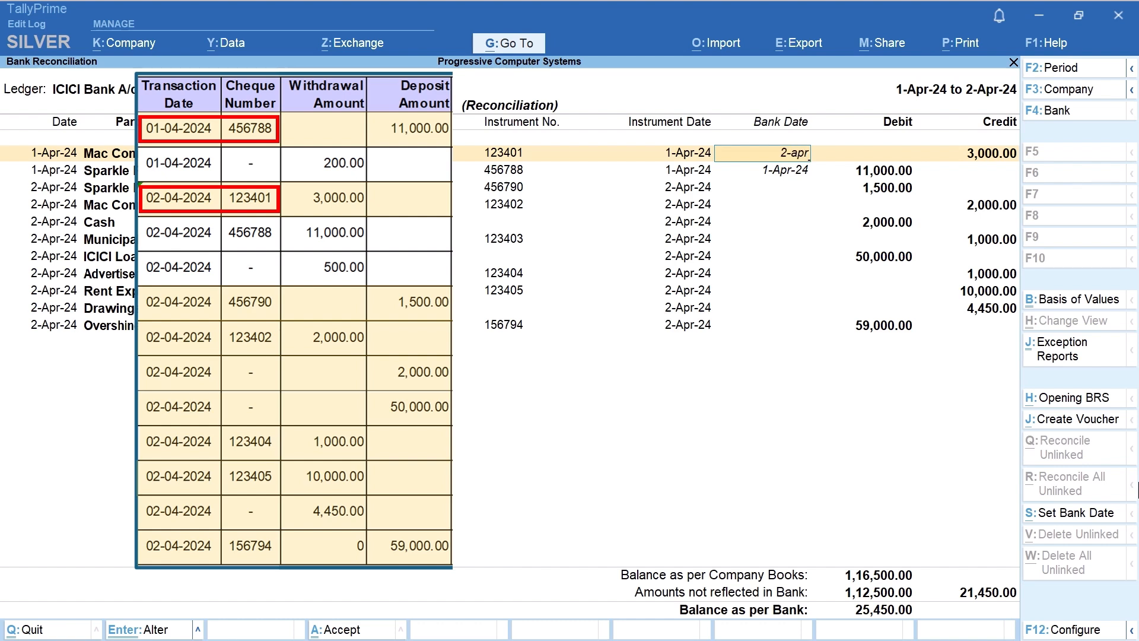
type("2-apr")
key("Return")
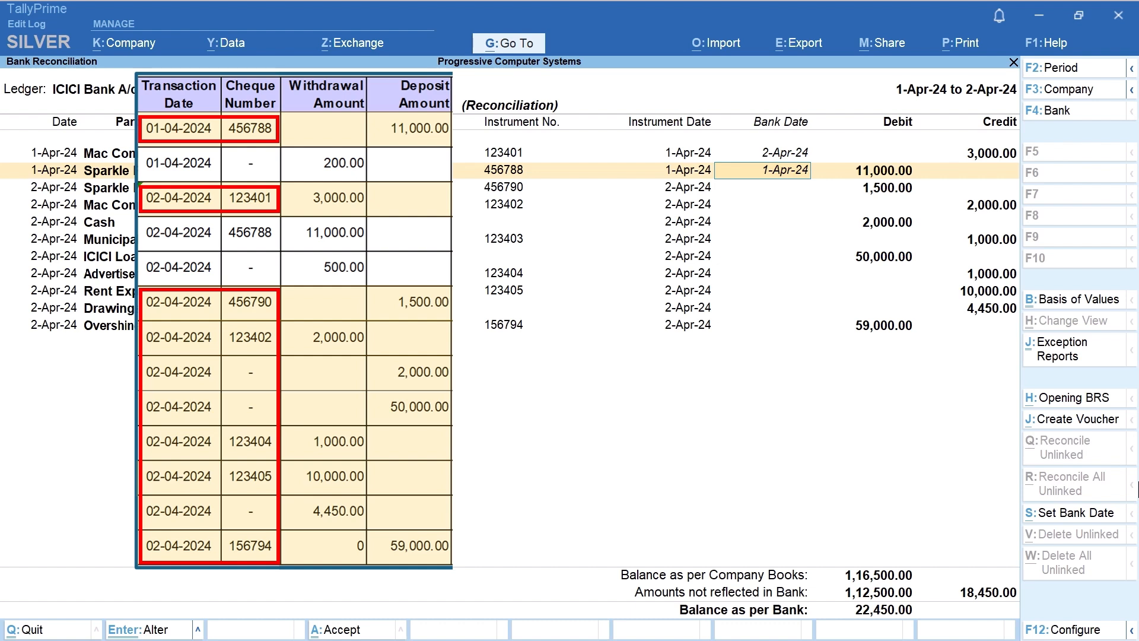
Set the bank date to 2-Apr-24 for the 1,500.00 Sparkle Peripherals receipt, the 2,000.00 Mac Computers payment and the Cash contra
key("Return")
type("2-a")
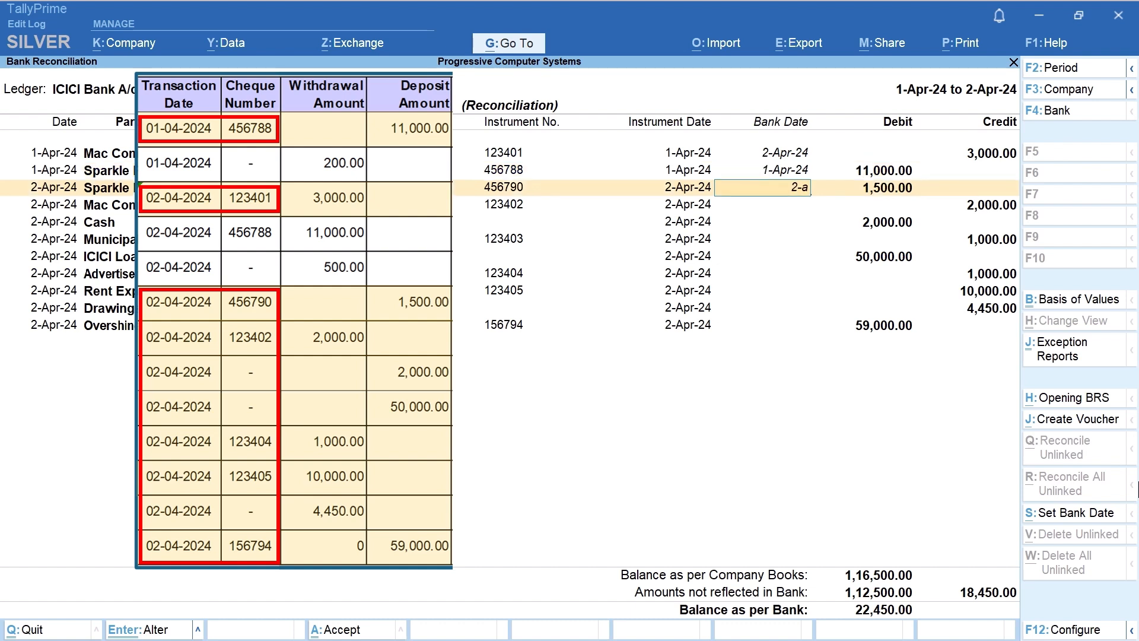
type("pr")
key("Return")
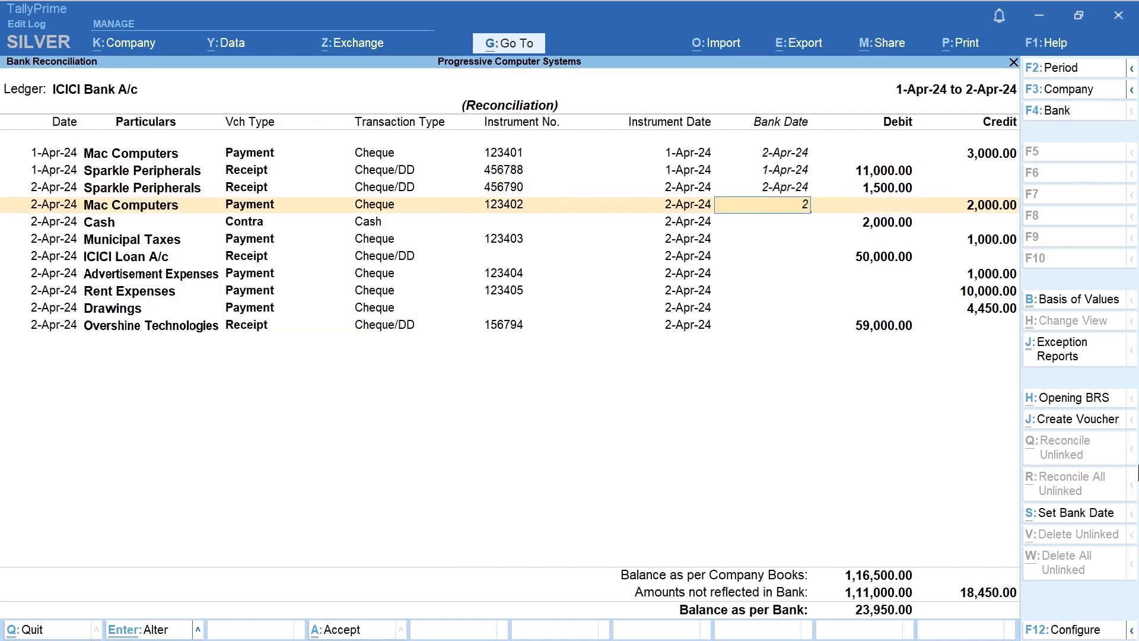
key("Return")
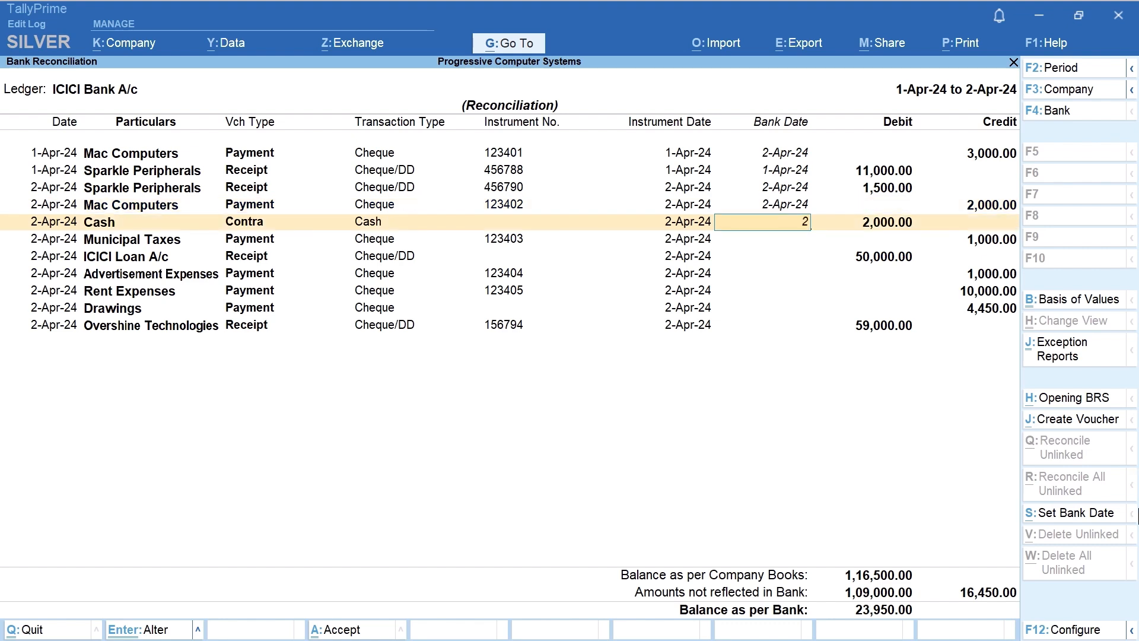
key("Return")
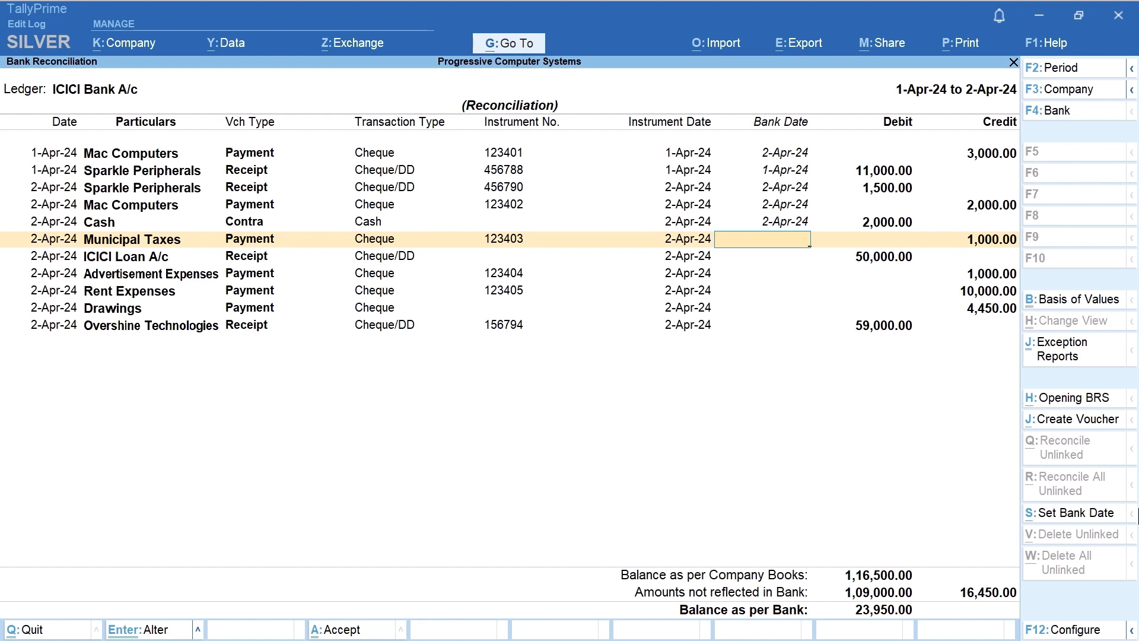
Skip Municipal Taxes and set the bank date to 2-Apr-24 for ICICI Loan A/c, Advertisement Expenses, Rent Expenses, Drawings and Overshine Technologies
key("Return")
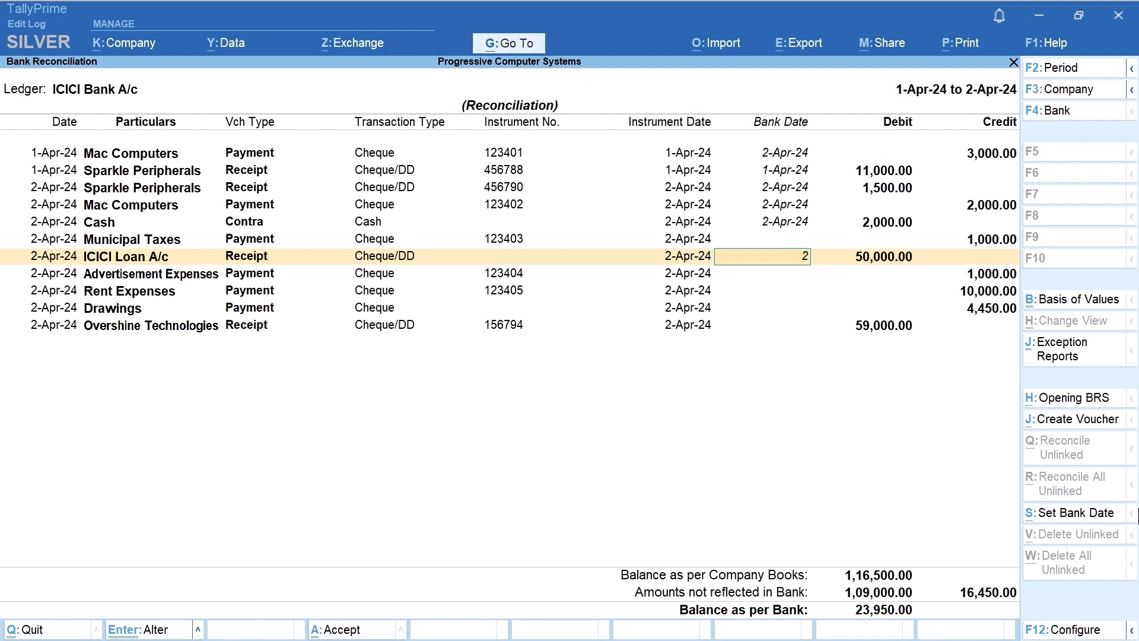
key("Return")
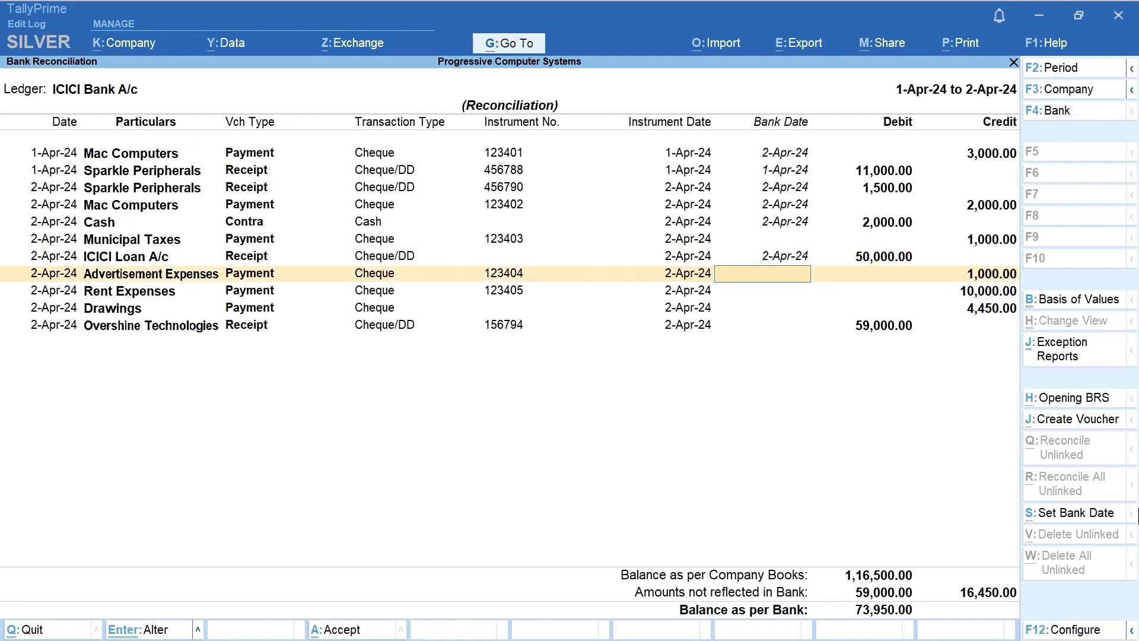
key("Return")
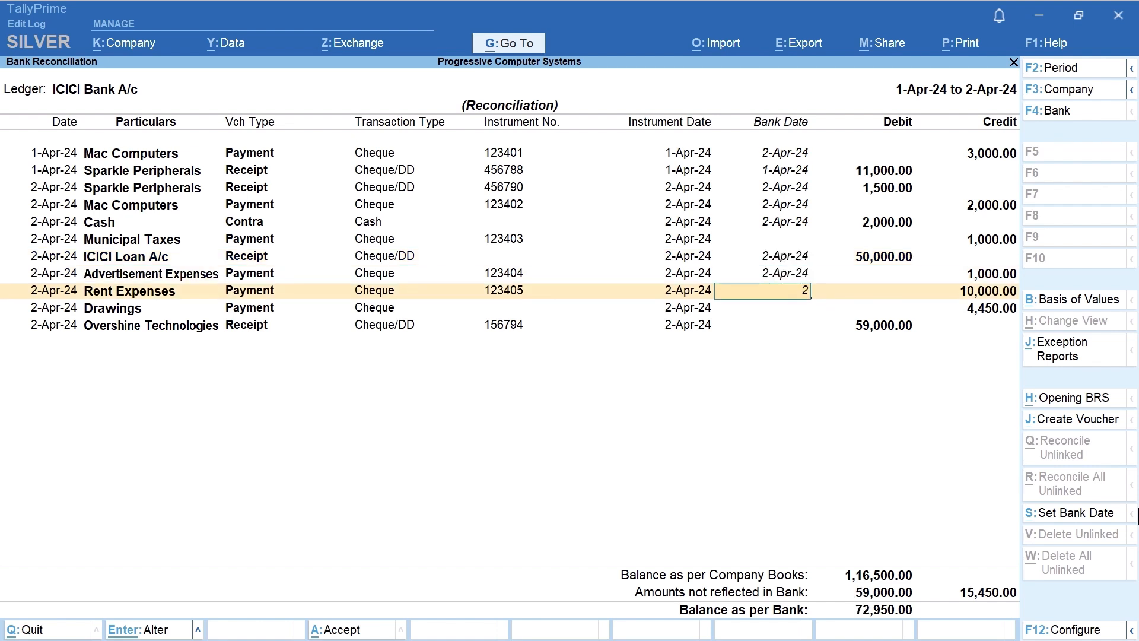
key("Return")
type("2a")
key("Return")
type("2")
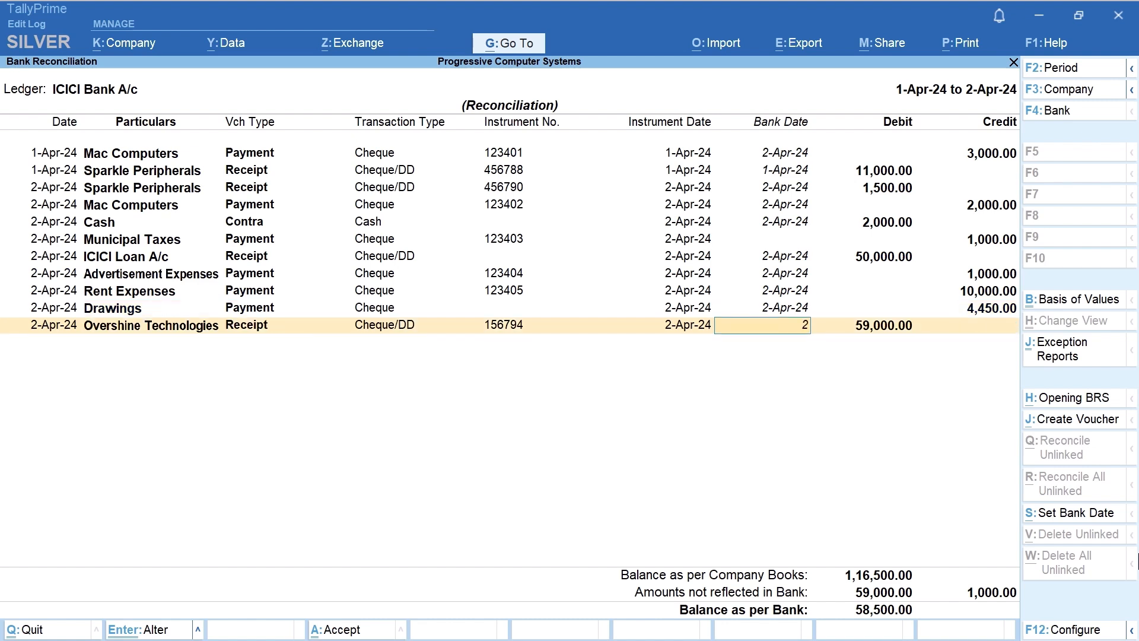
type("a")
key("Return")
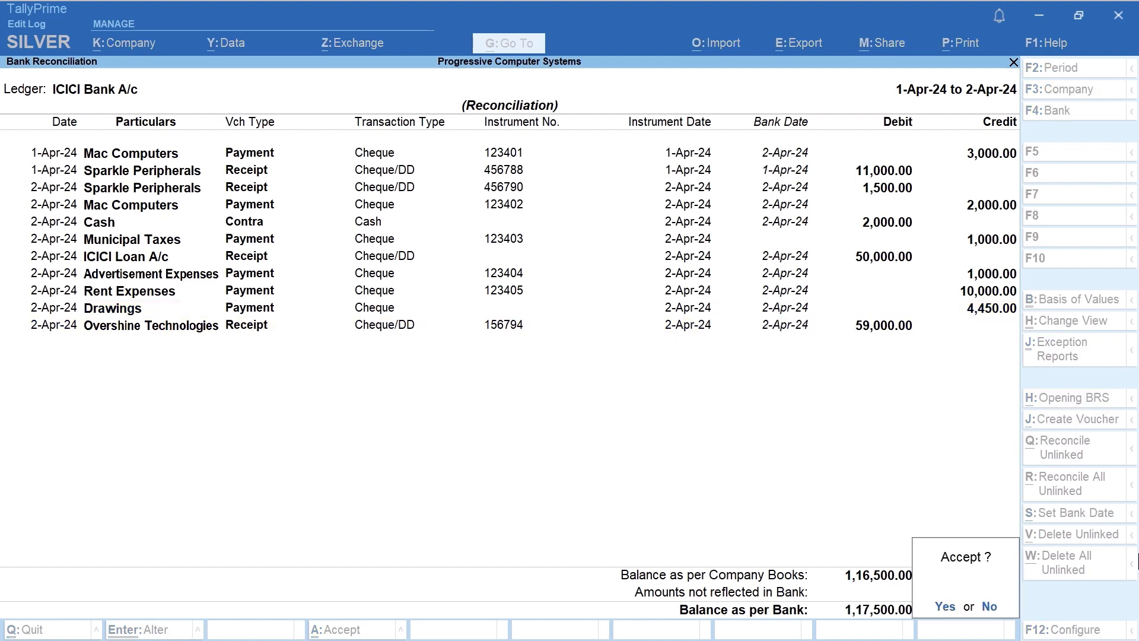
Recheck the entered bank dates, accept the reconciliation and review the remaining unreconciled withdrawals in the summary
key("n")
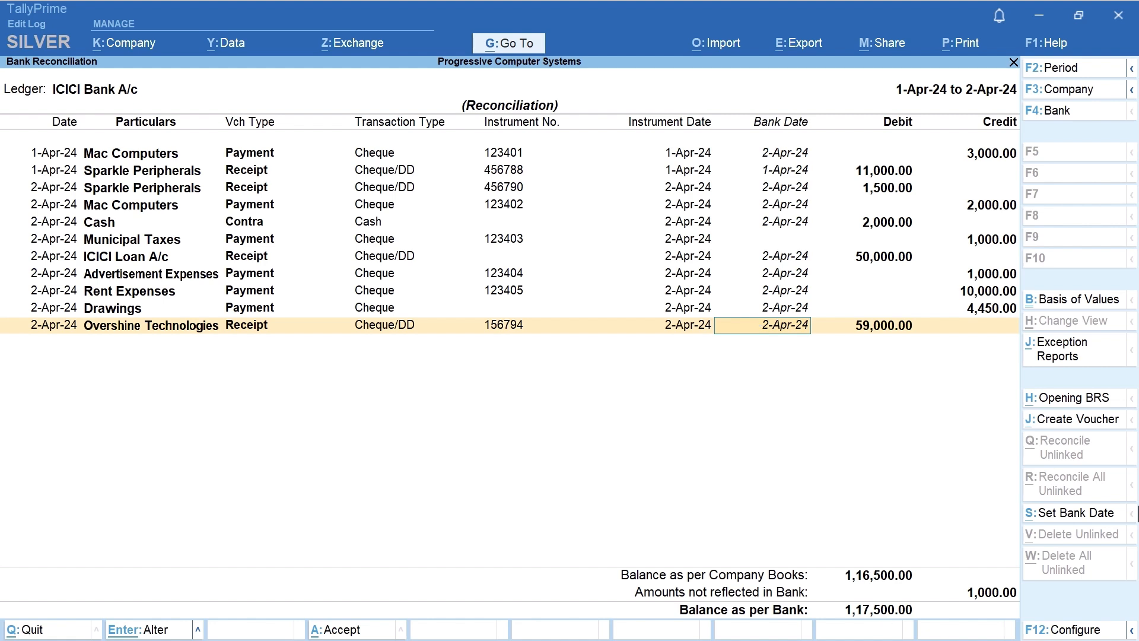
key("Return")
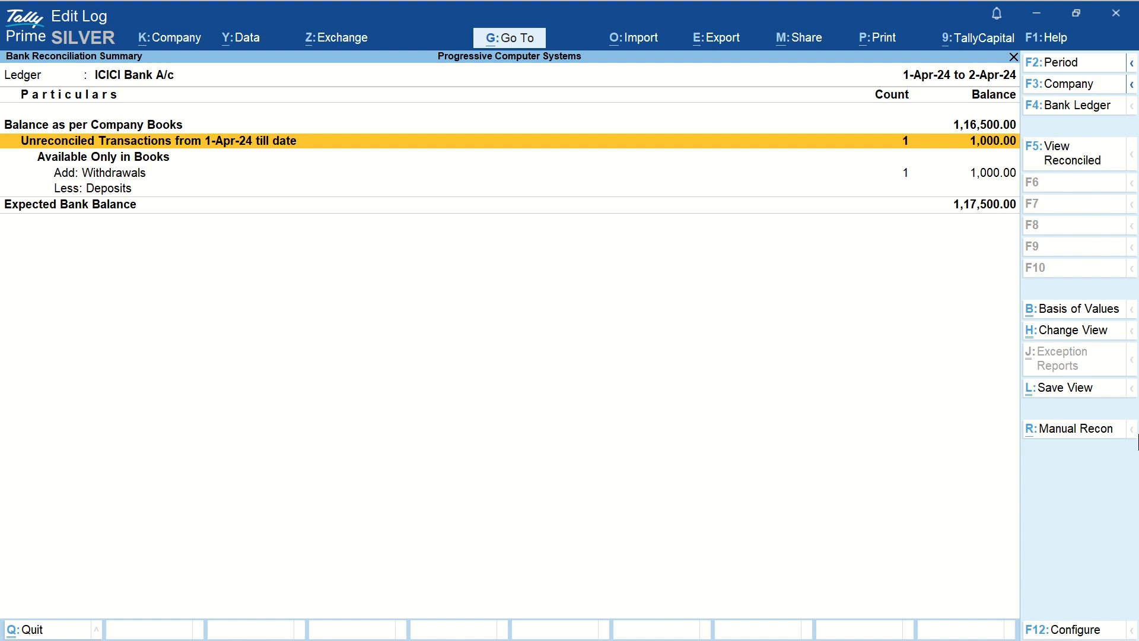
key("Down")
key("Down")
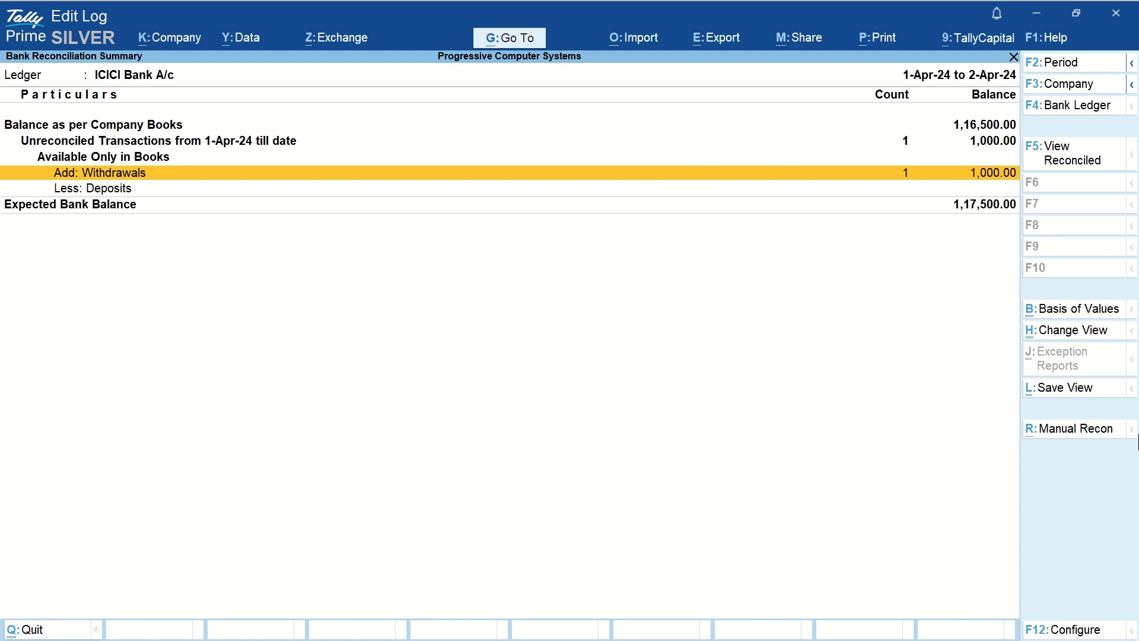
Close the reconciliation summary and the ledger vouchers, returning to the ledger selection
key("Escape")
key("Escape")
key("Escape")
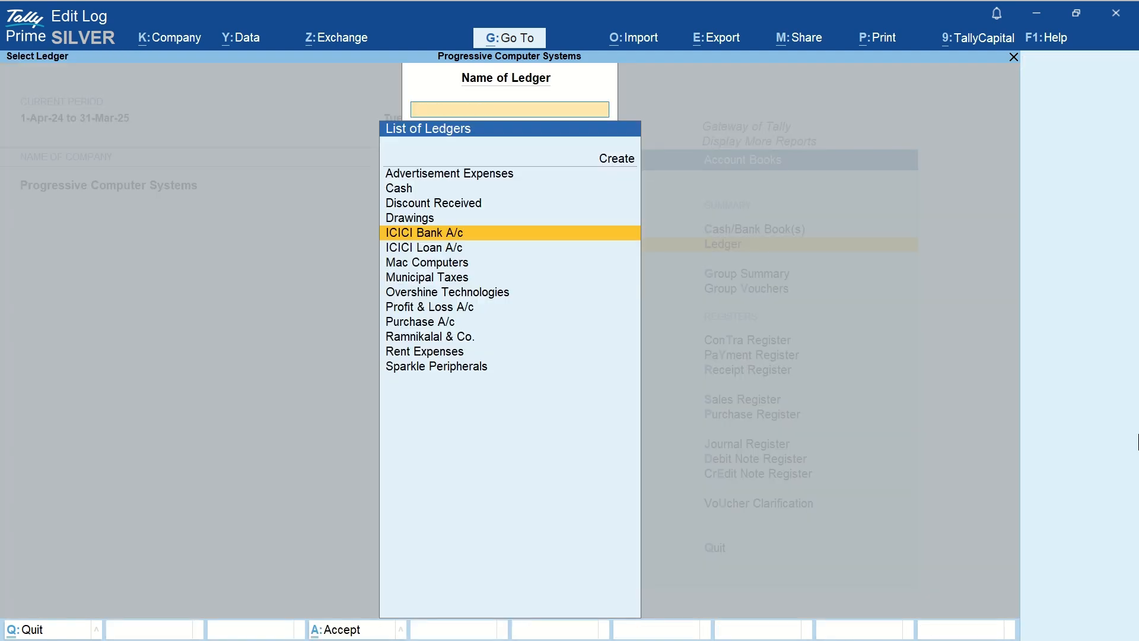
Leave the ledger selection for the Gateway of Tally and open the Banking Activities report
key("Escape")
key("Escape")
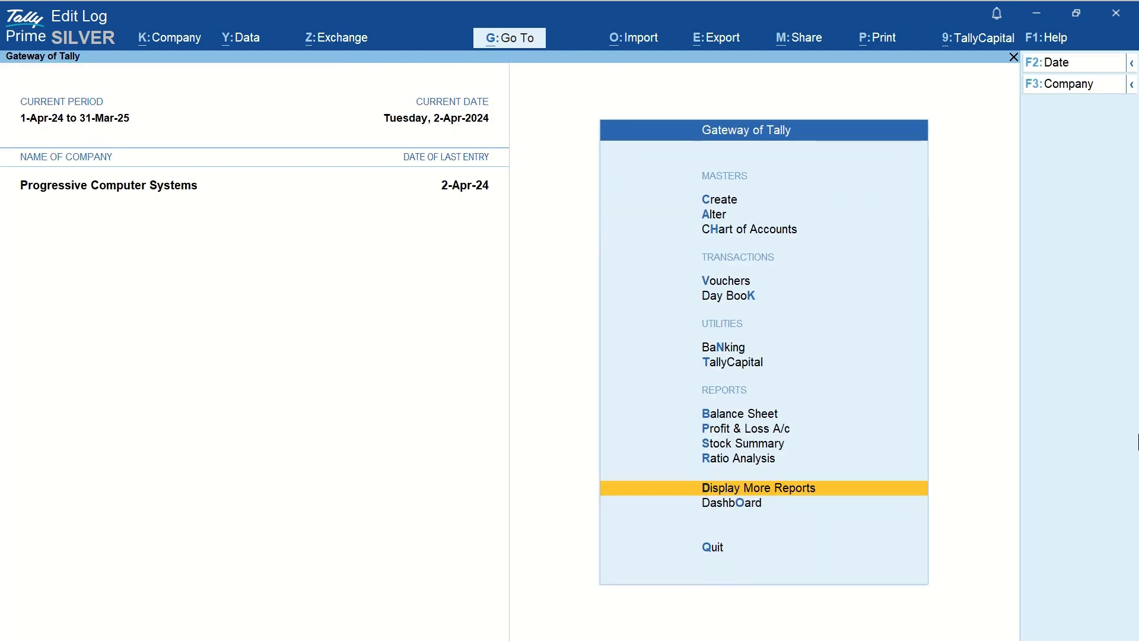
key("ctrl")
key("Up")
key("Up")
key("Up")
key("Up")
key("Up")
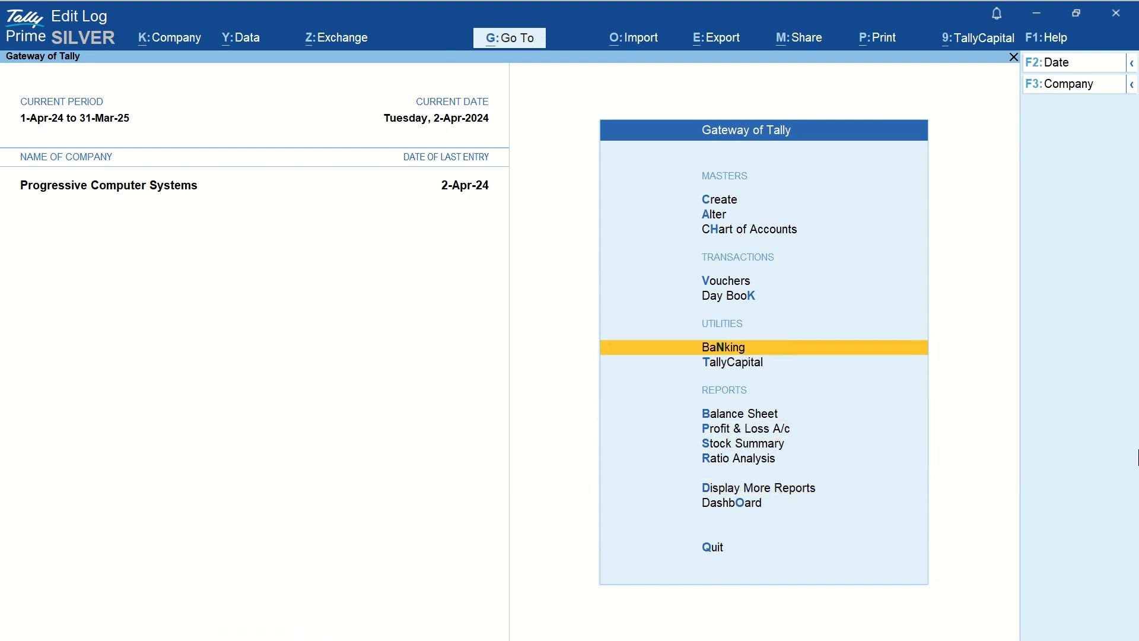
key("Return")
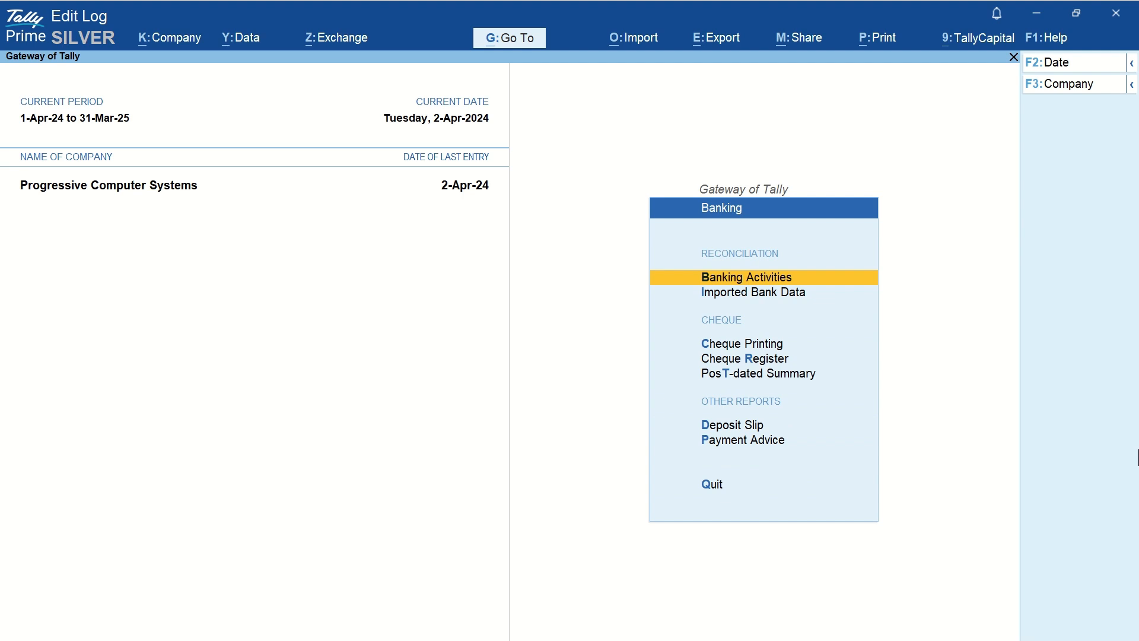
key("Return")
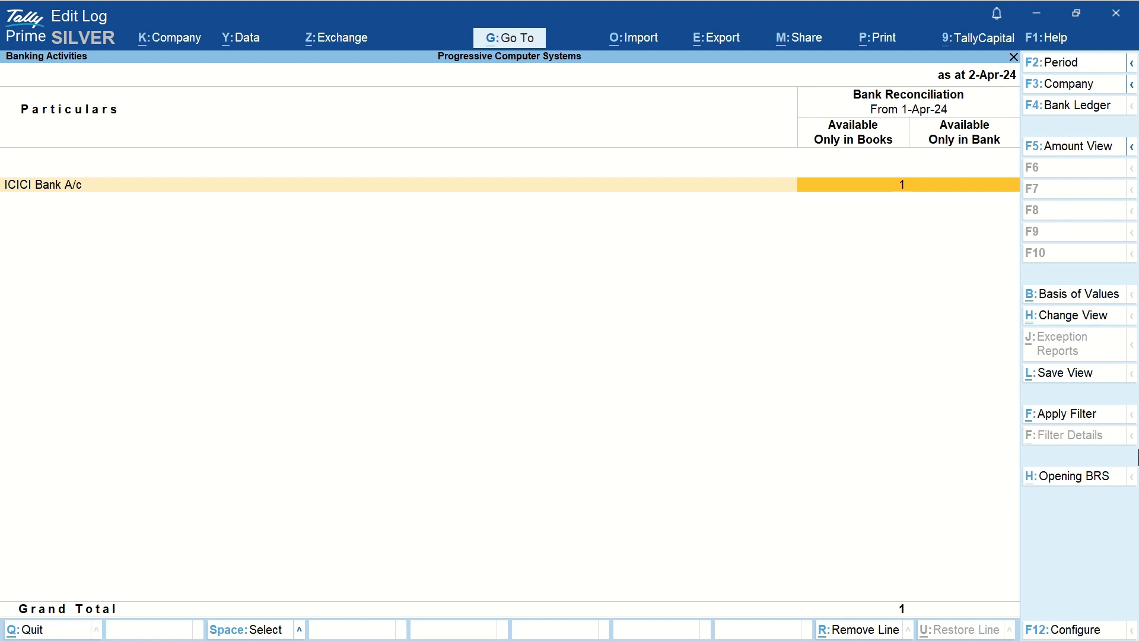
Open the unreconciled transactions of ICICI Bank A/c and bring the Municipal Taxes entry into manual reconciliation
key("Return")
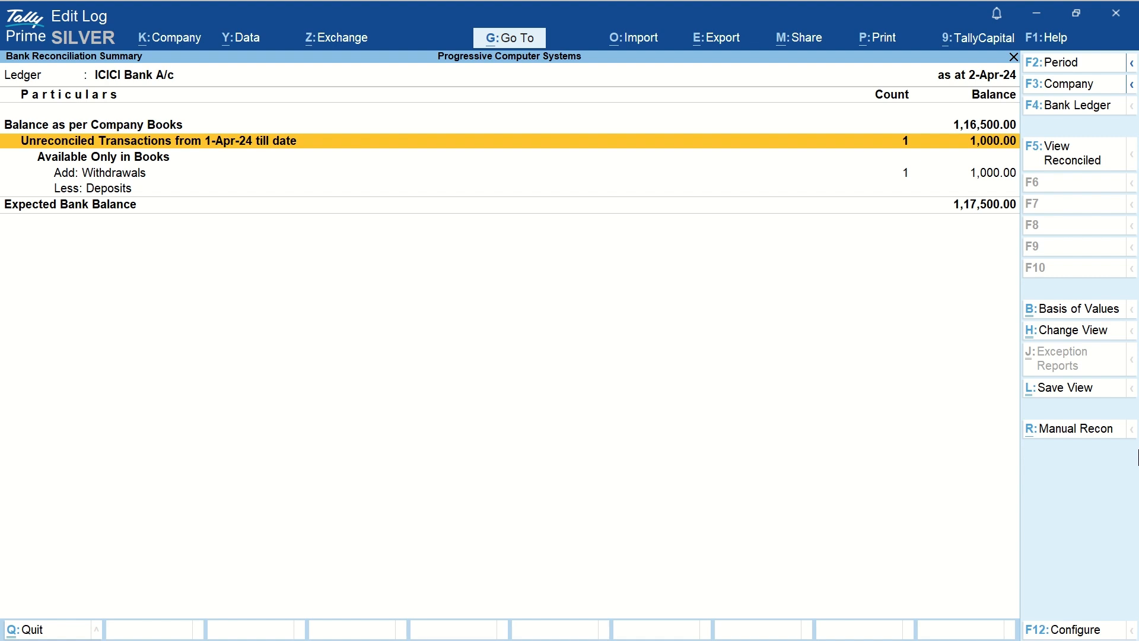
key("Return")
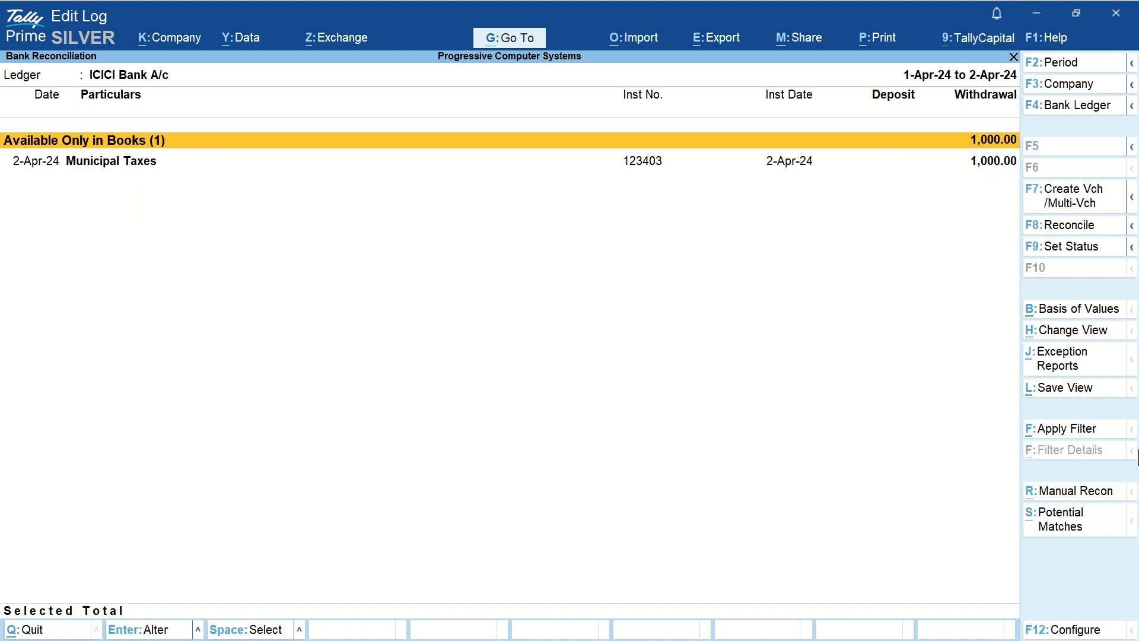
key("Down")
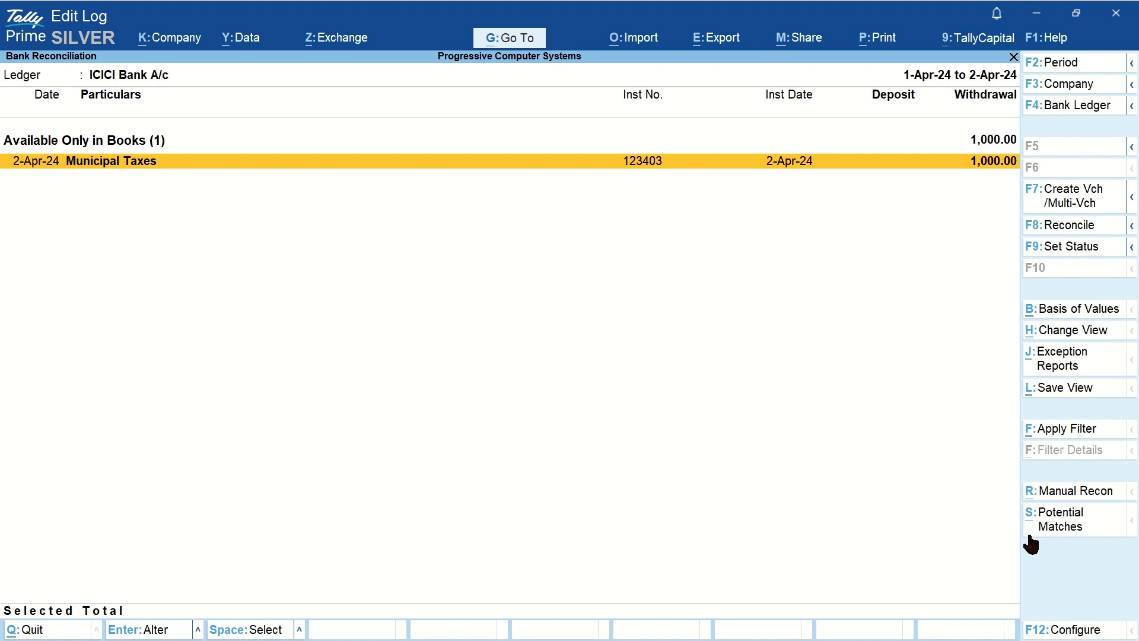
left_click(1072, 492)
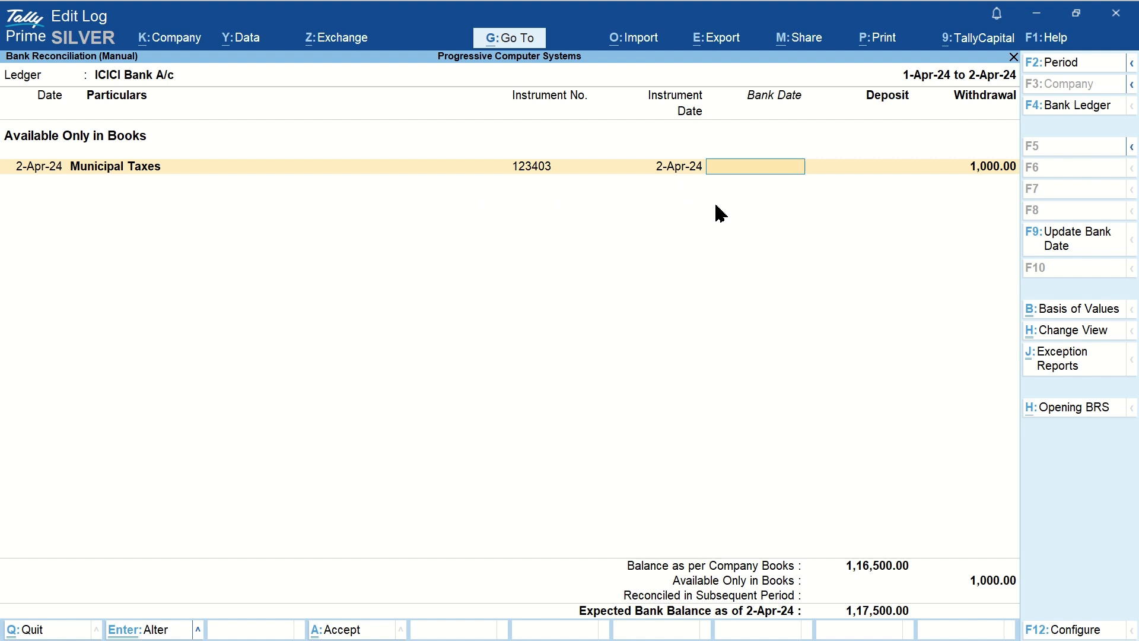
Set Include Manually Reconciled Transactions to Yes in the manual reconciliation's basis of values
left_click(1057, 314)
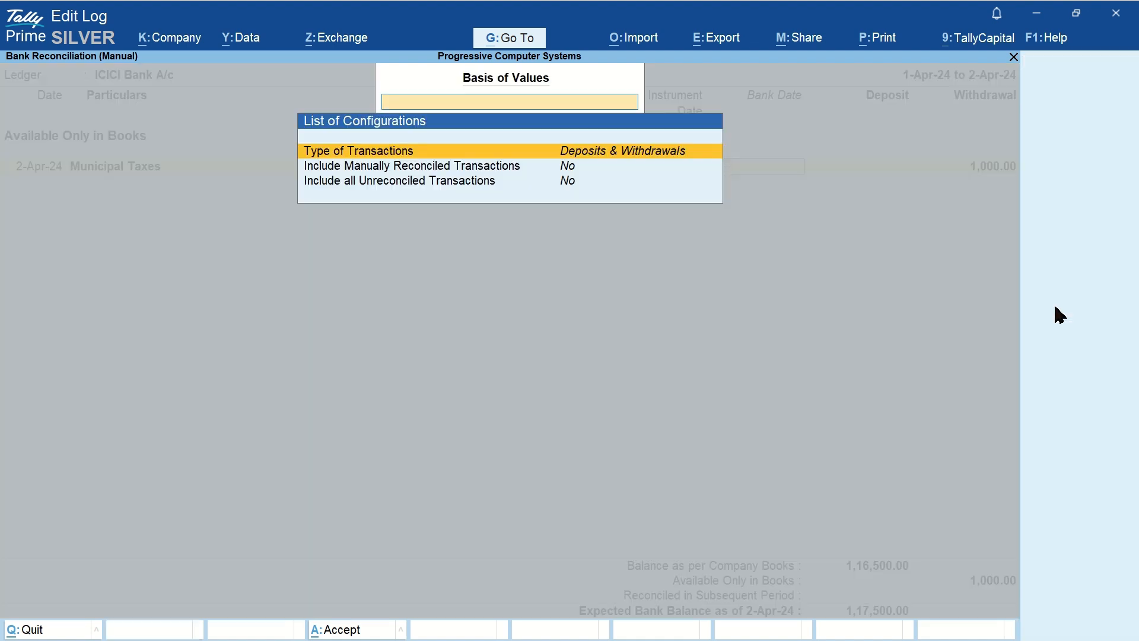
key("Down")
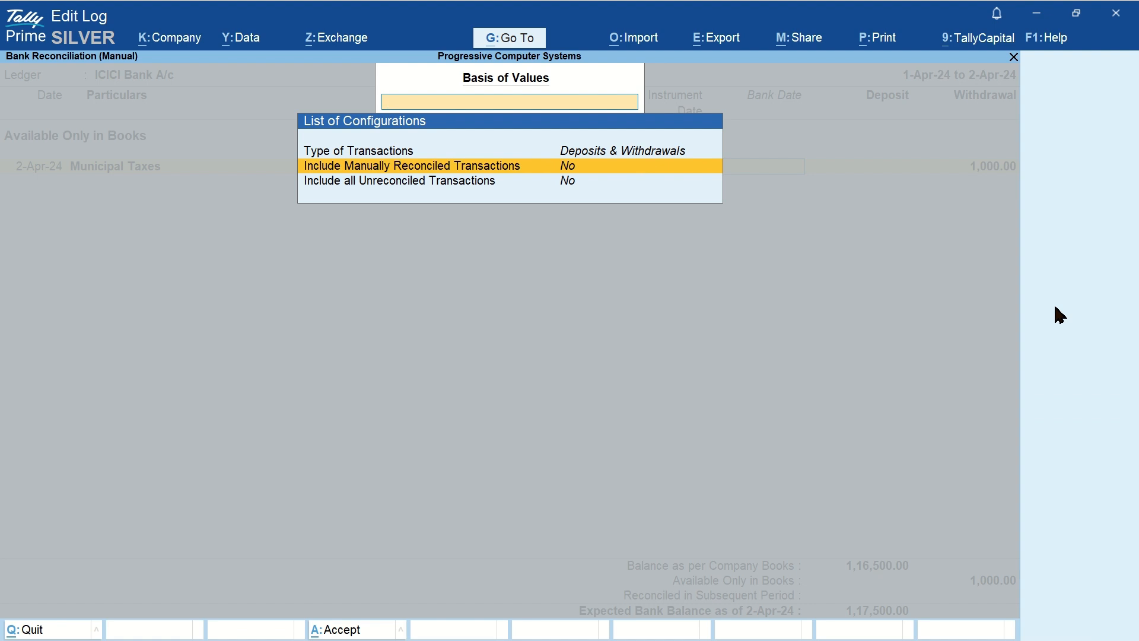
key("Return")
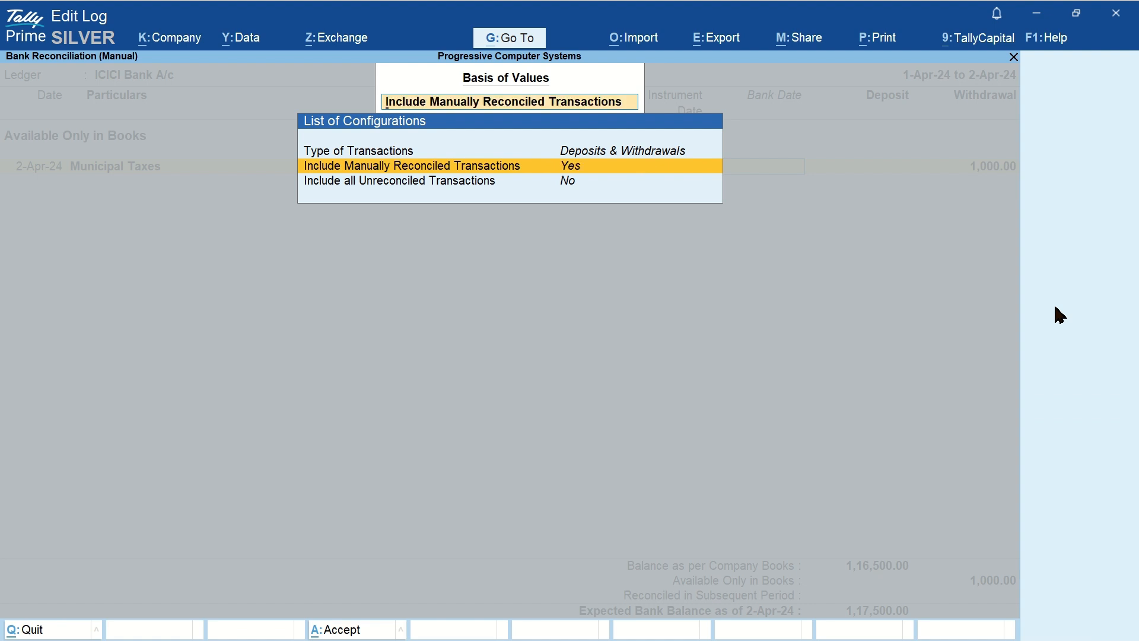
key("Return")
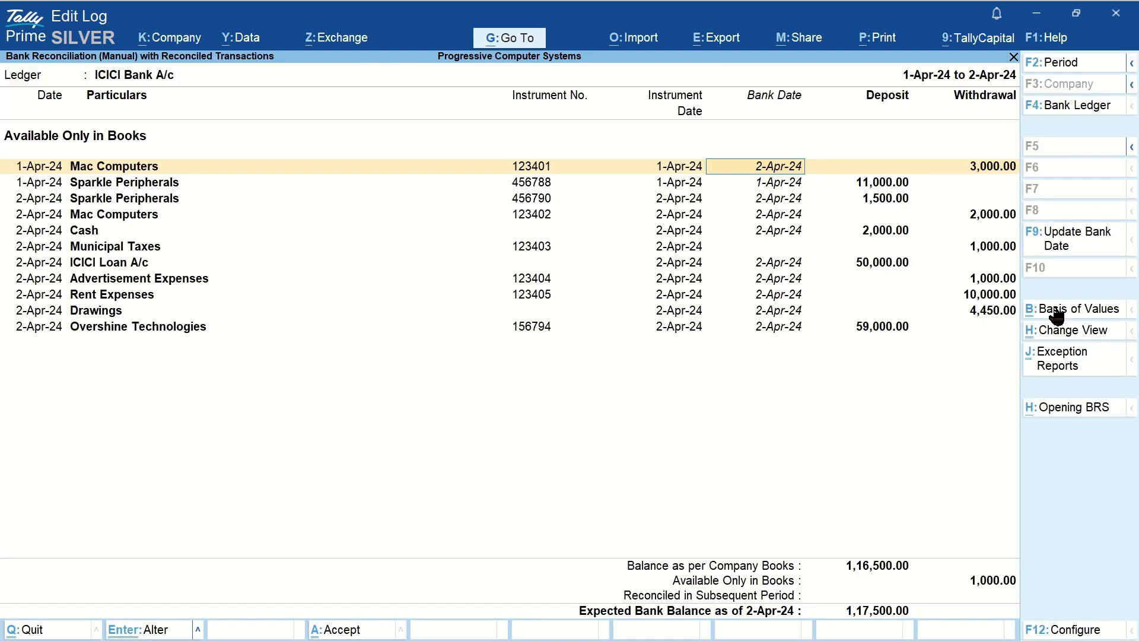
Examine the bank dates of the listed transactions from Mac Computers down to Advertisement Expenses
key("Down")
key("Down")
key("Down")
key("Down")
key("Down")
key("Down")
key("Down")
key("Down")
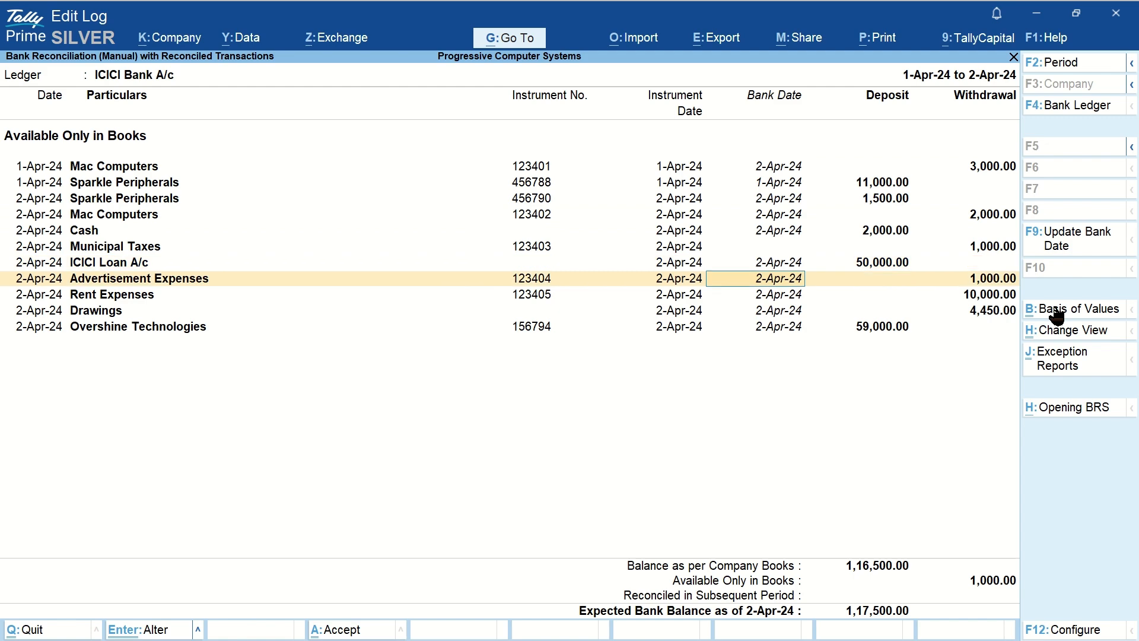
key("Up")
key("Up")
key("Up")
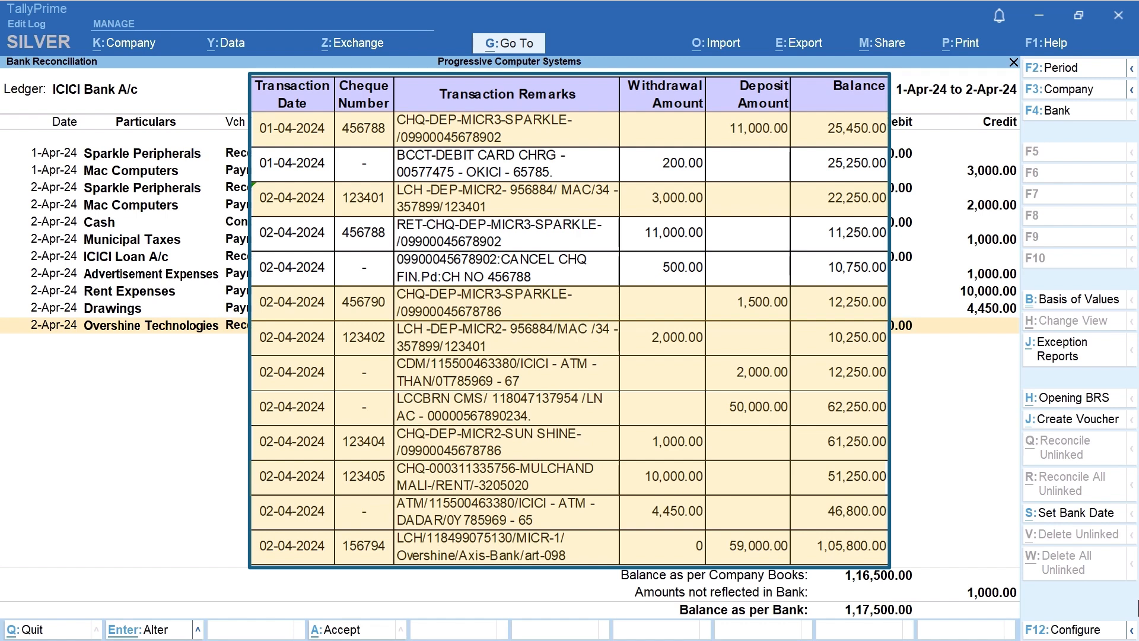
Quit the ICICI Bank A/c reconciliation and the bank ledger selection, returning to the Gateway of Tally
key("Escape")
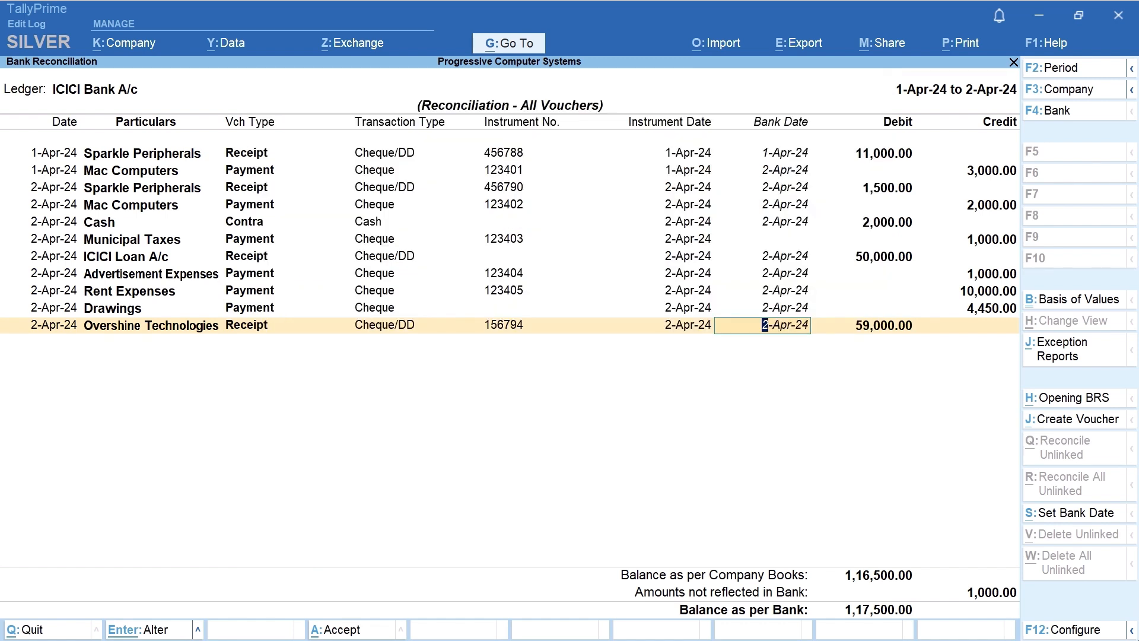
key("Escape")
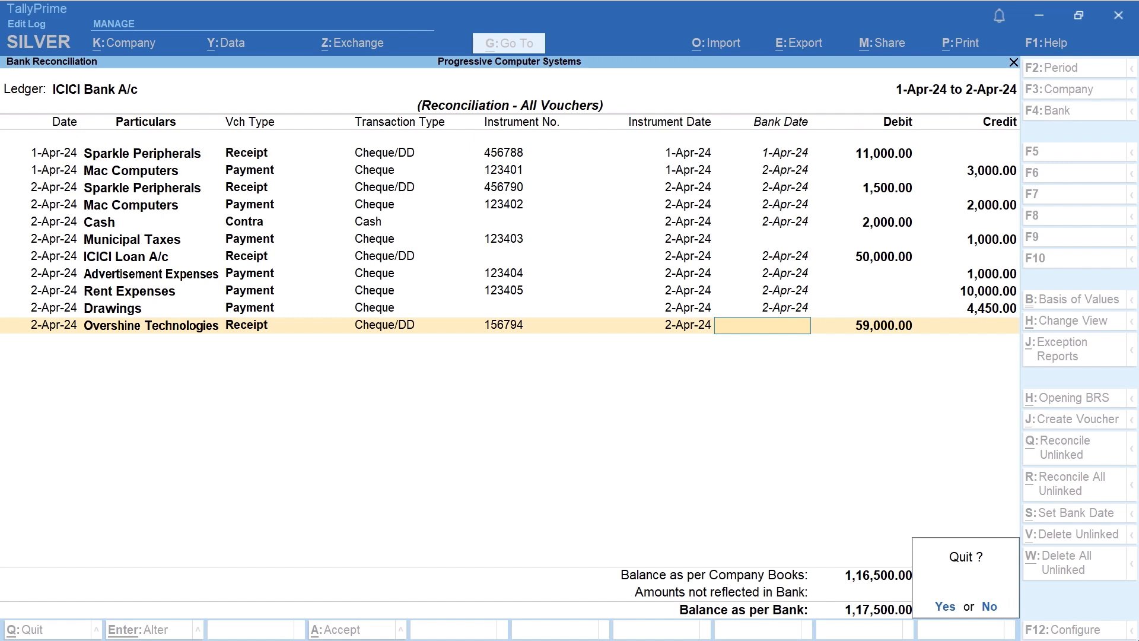
key("y")
key("Escape")
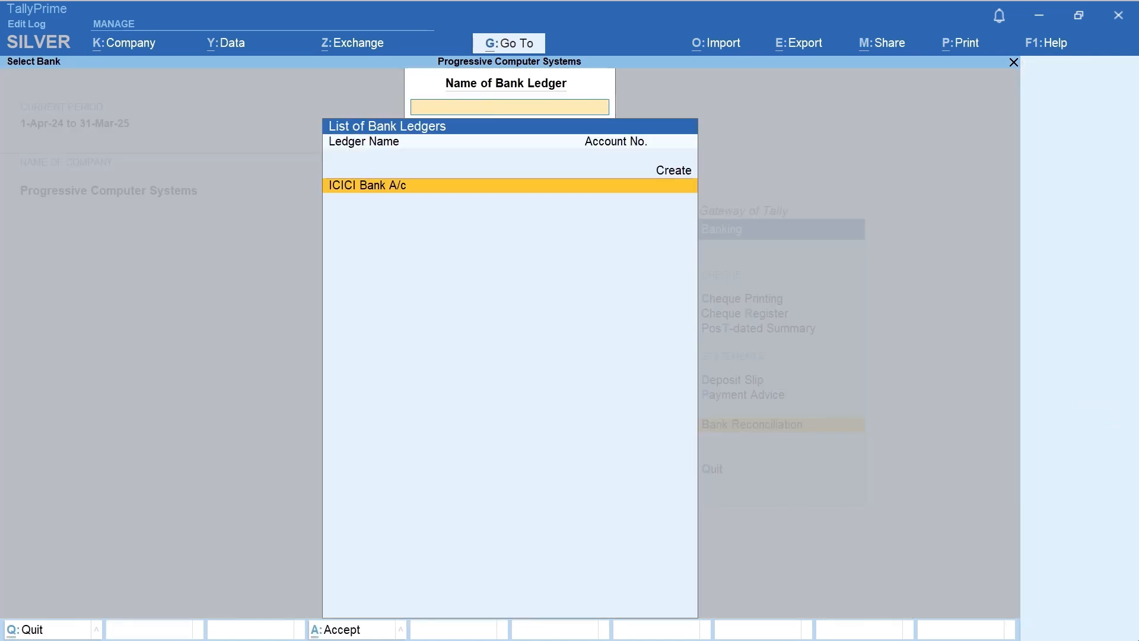
key("Escape")
key("Escape")
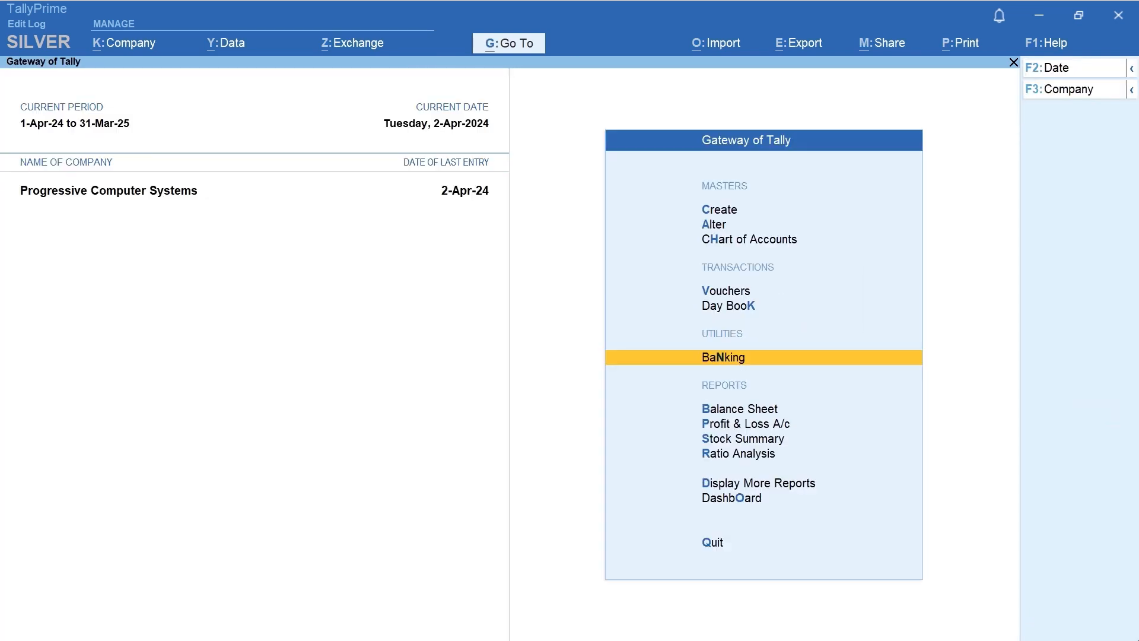